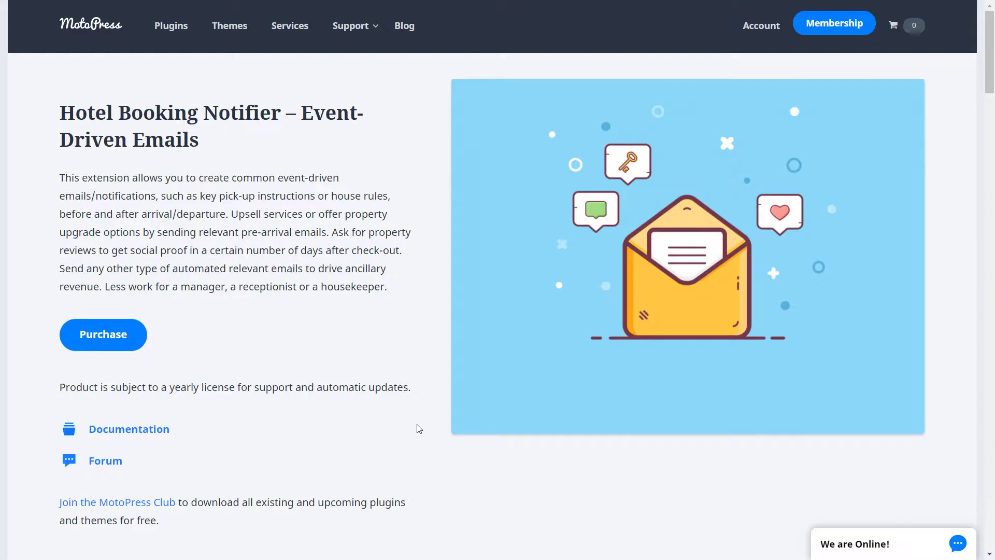
- Scroll down the Hotel Booking Notifier product page to read its feature descriptions
scroll(419, 428, "down", 1)
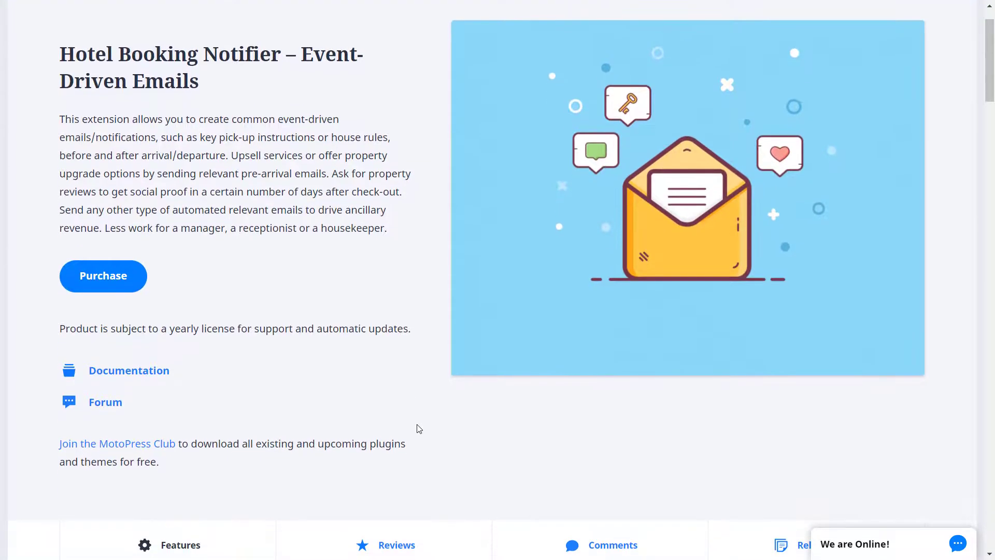
scroll(418, 428, "down", 1)
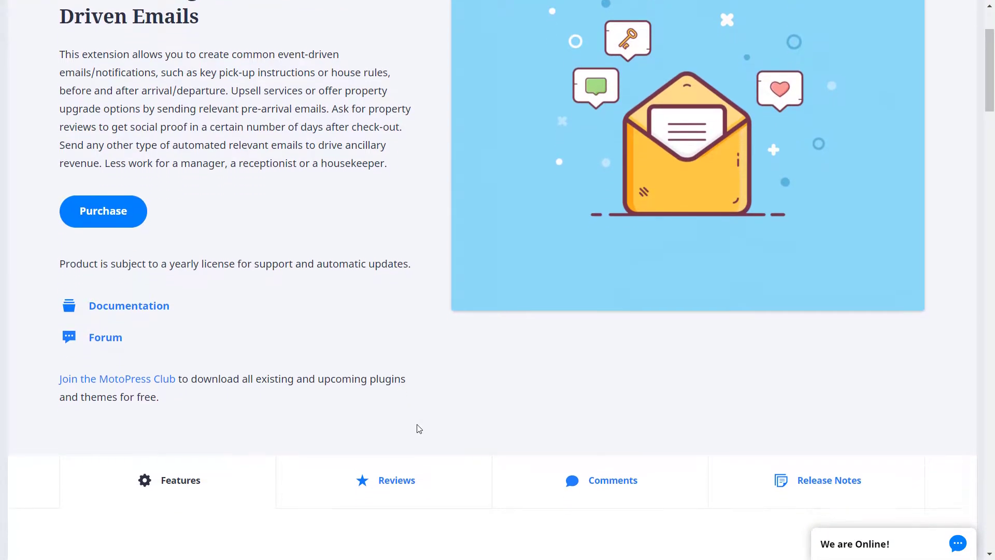
scroll(419, 428, "down", 1)
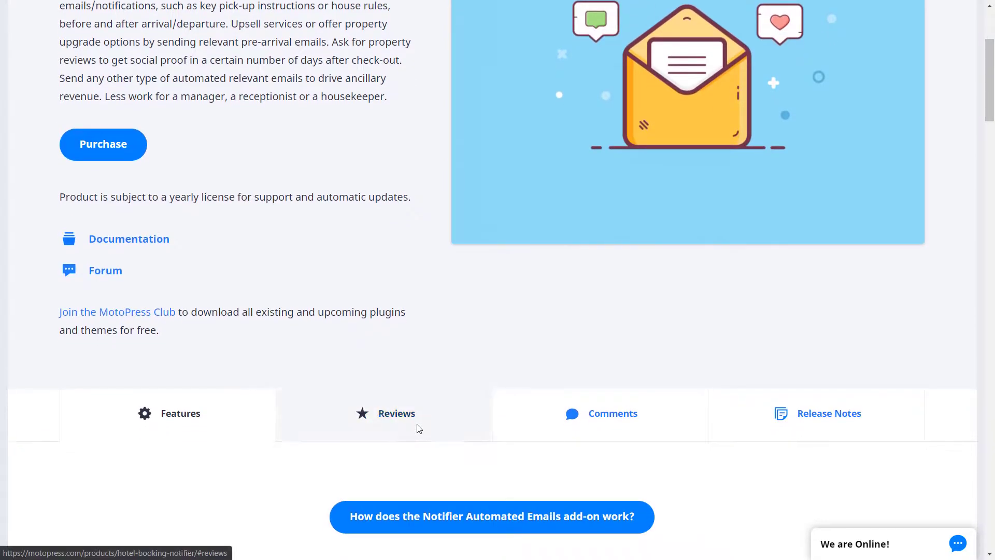
scroll(419, 429, "down", 1)
scroll(419, 429, "down", 1)
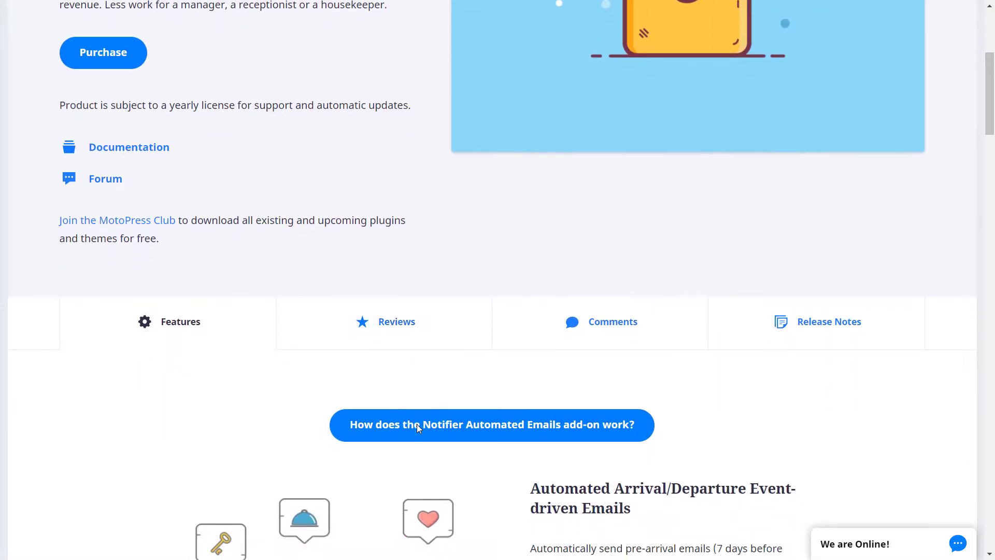
scroll(418, 428, "down", 1)
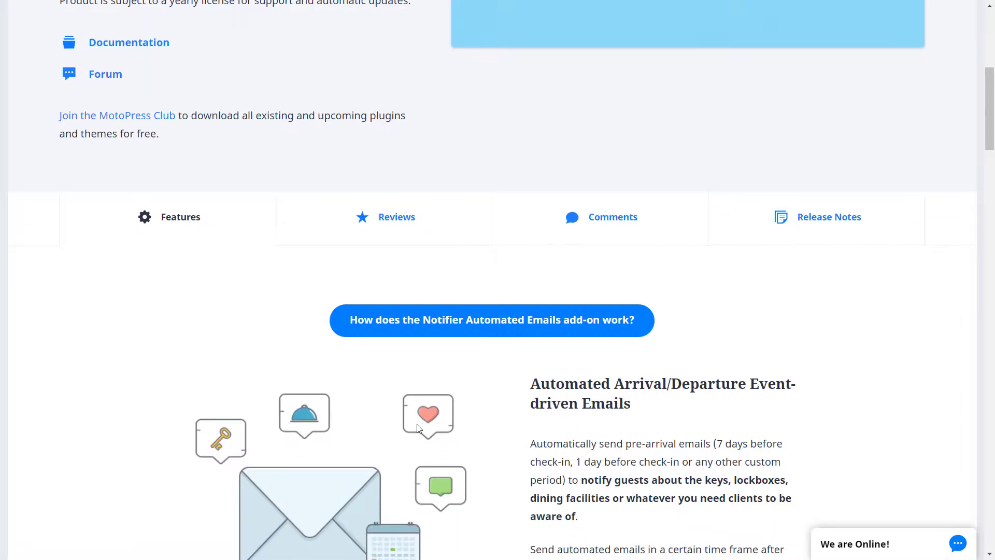
scroll(418, 428, "down", 1)
scroll(419, 428, "down", 2)
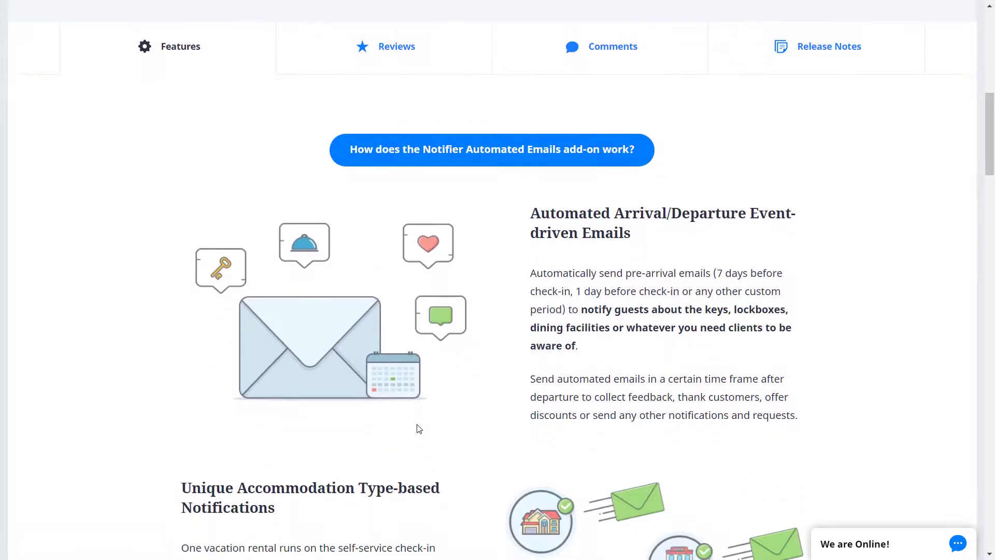
scroll(419, 428, "down", 3)
scroll(419, 428, "down", 1)
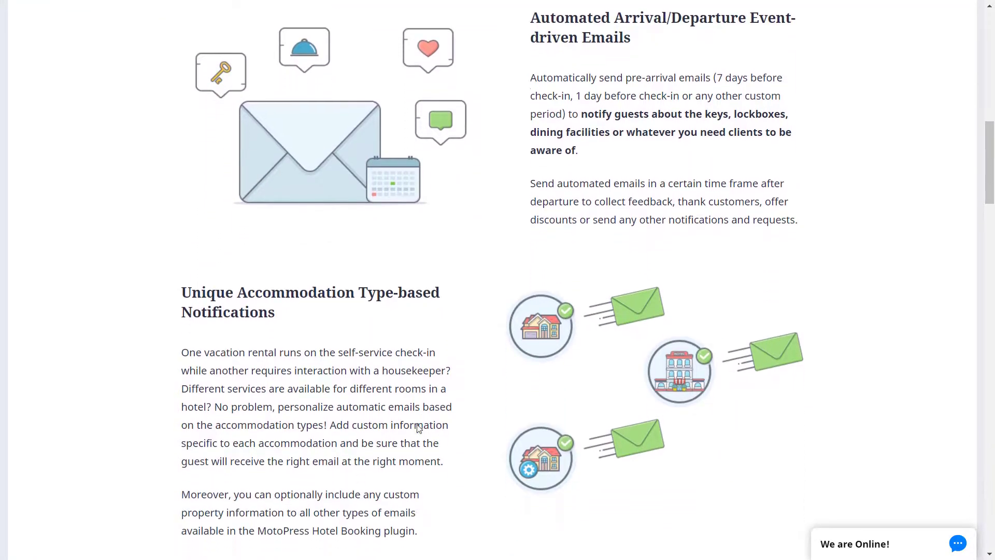
scroll(419, 428, "down", 2)
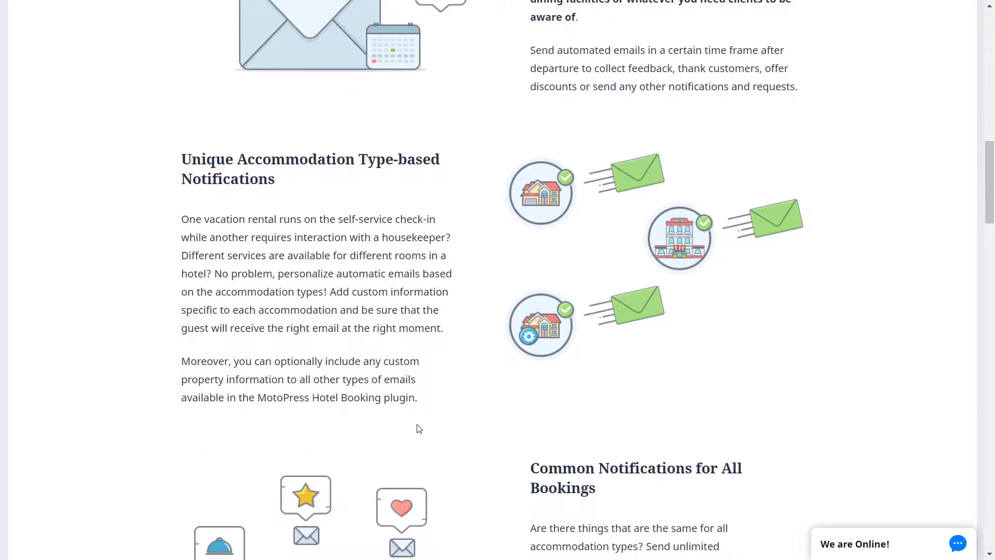
scroll(418, 428, "down", 1)
scroll(419, 428, "down", 2)
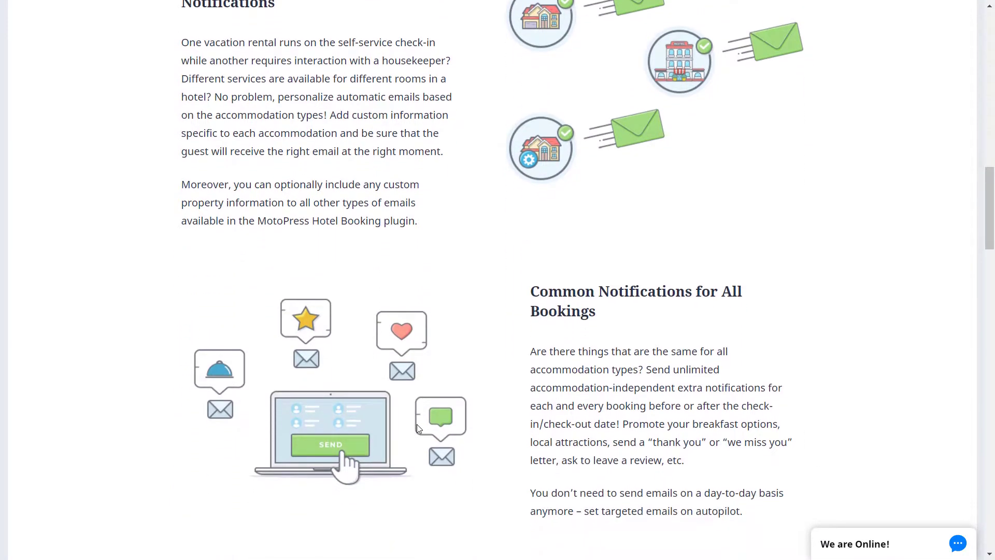
scroll(419, 428, "down", 2)
scroll(418, 428, "down", 2)
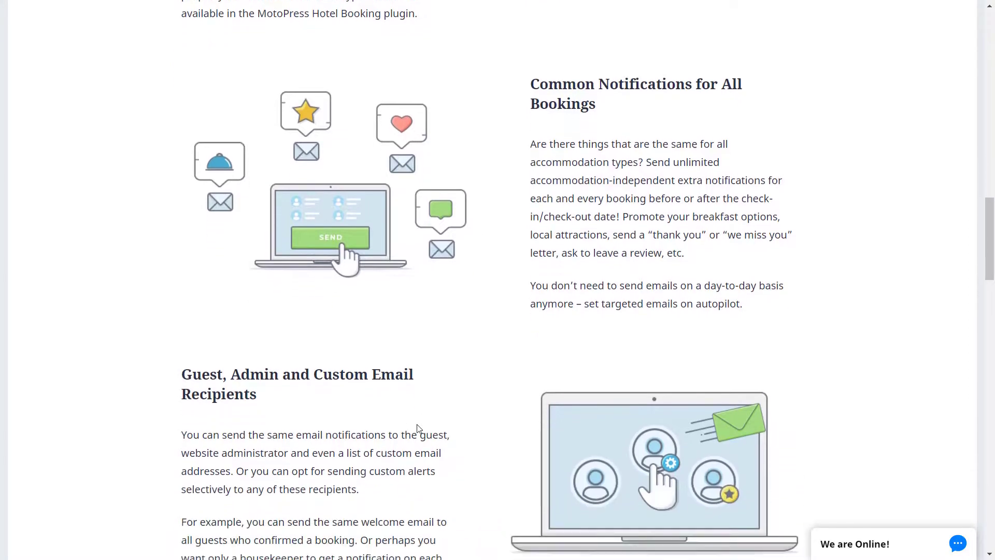
scroll(419, 428, "down", 1)
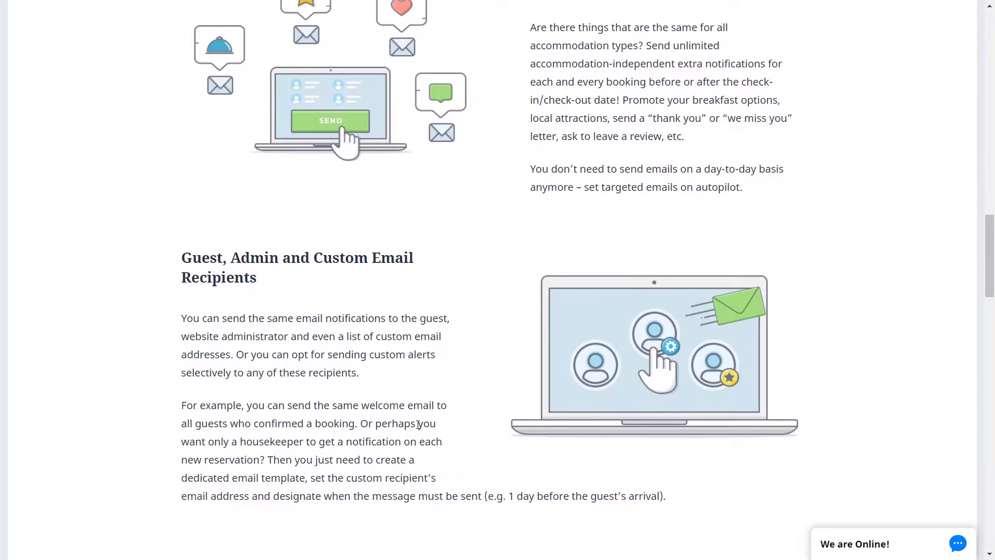
scroll(419, 428, "down", 1)
scroll(417, 425, "down", 2)
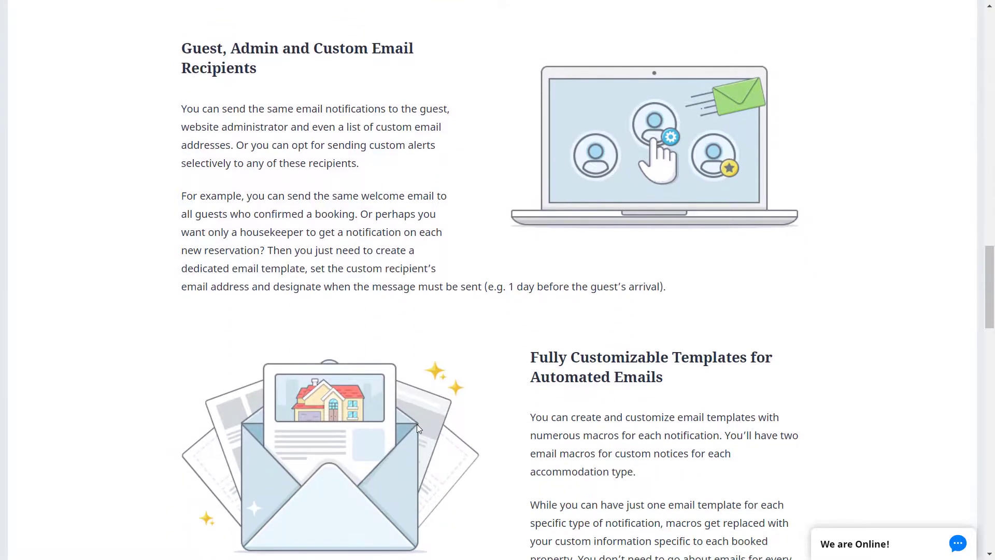
scroll(417, 424, "down", 2)
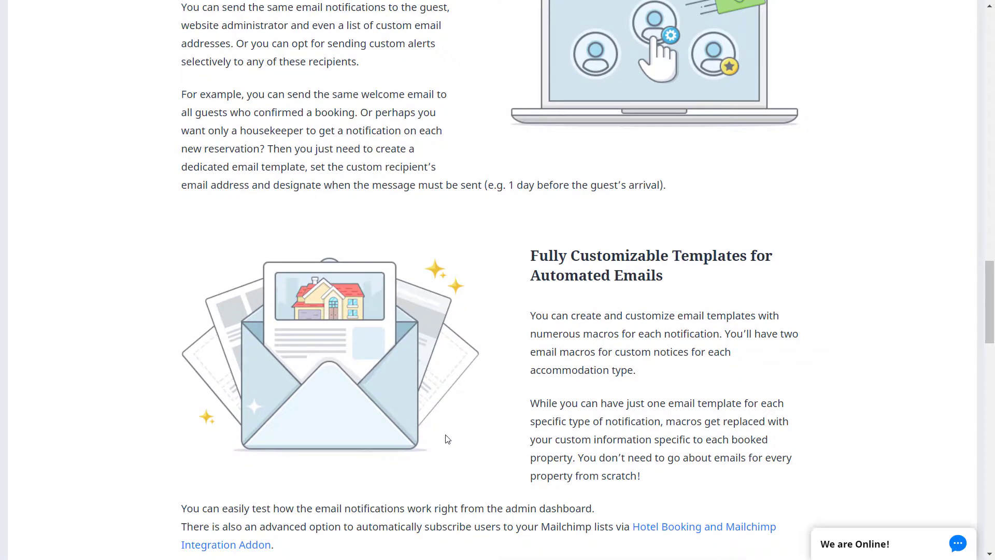
scroll(447, 439, "down", 2)
scroll(448, 439, "down", 3)
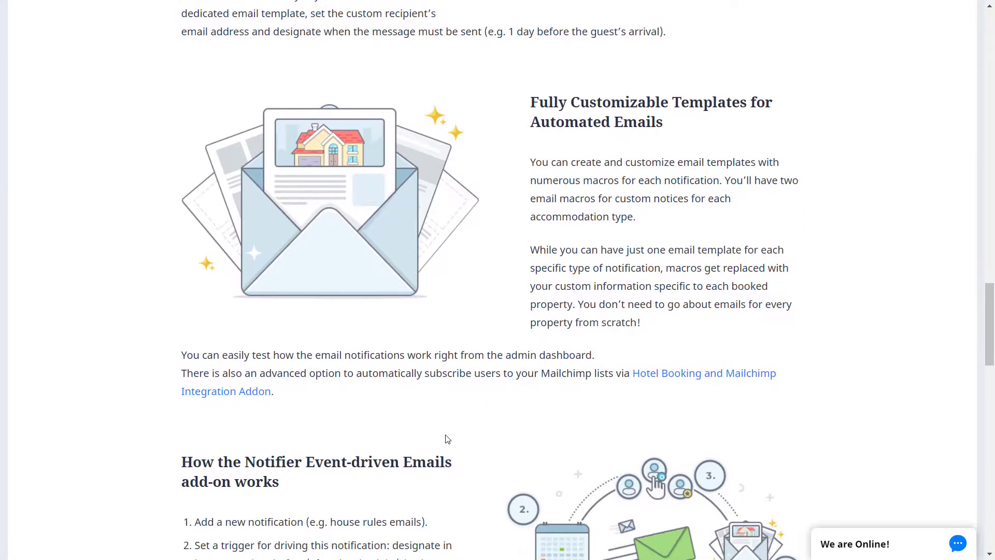
scroll(446, 435, "down", 2)
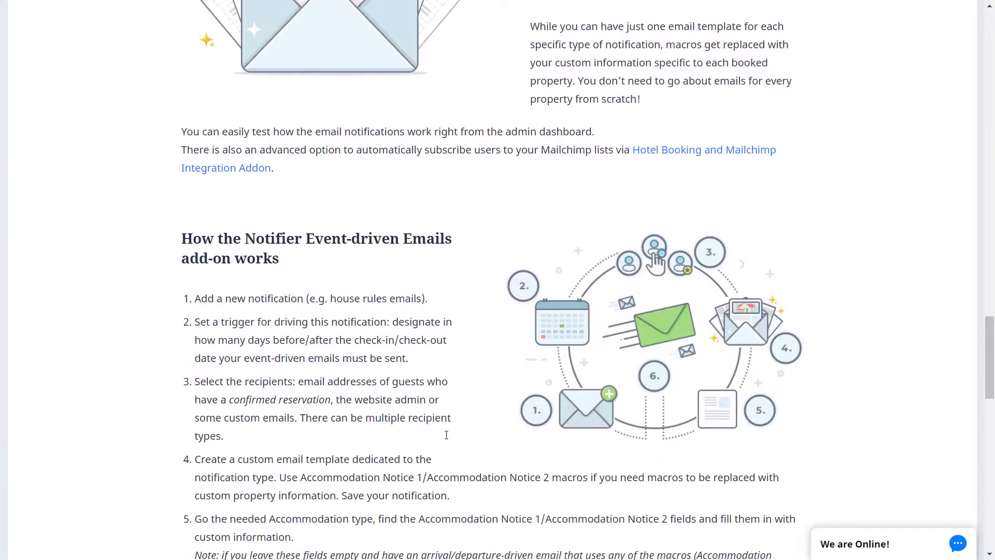
scroll(448, 438, "down", 3)
scroll(447, 437, "down", 1)
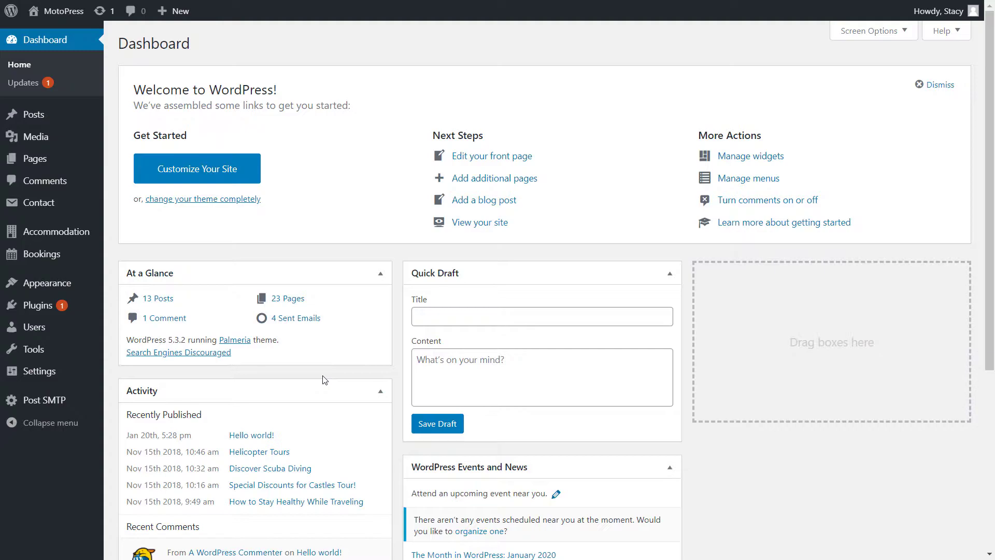
- Upload mphb-notifier-1.0.0.zip under Plugins > Add New, install it and activate it
mouse_move(92, 314)
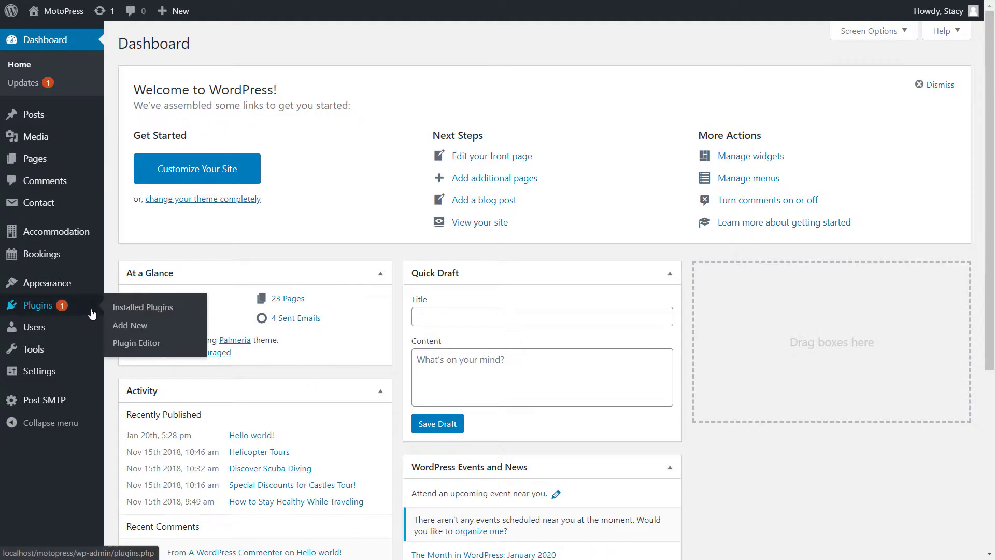
left_click(121, 330)
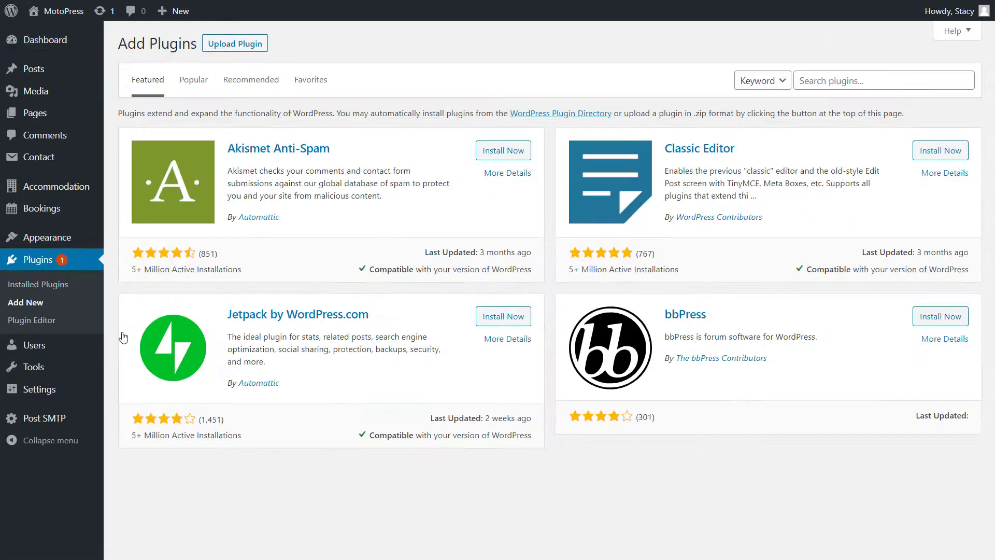
left_click(235, 44)
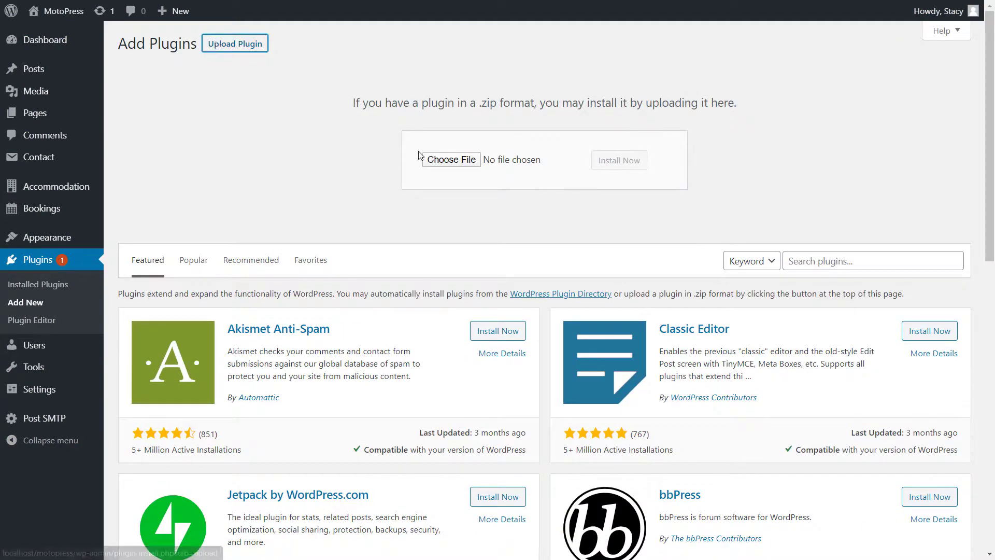
left_click(600, 159)
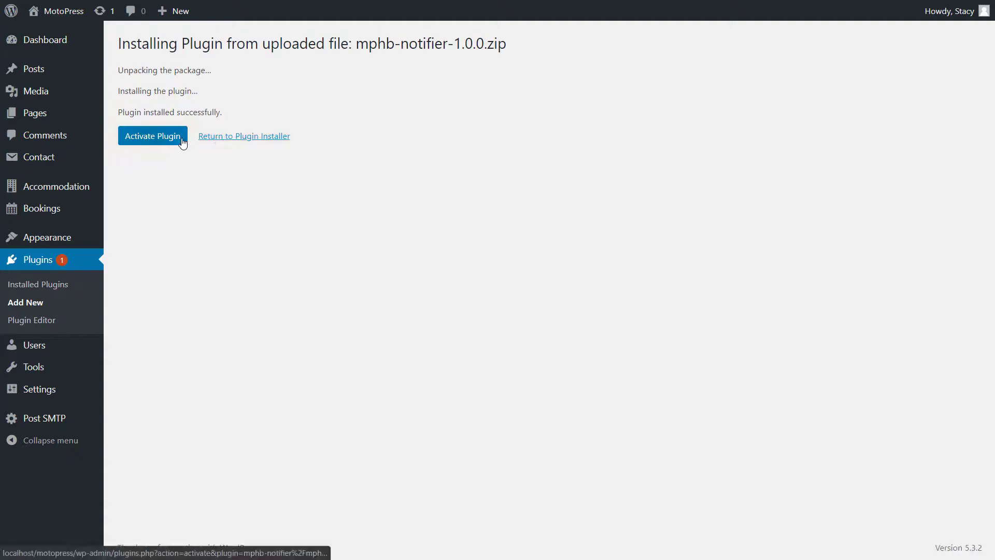
left_click(181, 140)
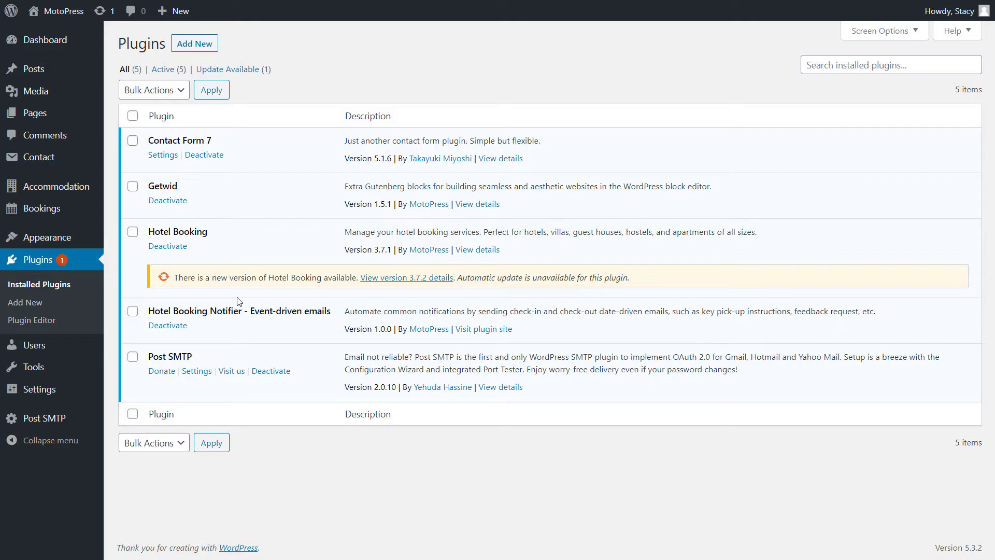
- Open the empty Bookings > Notifications list and begin an Add New notification
mouse_move(98, 211)
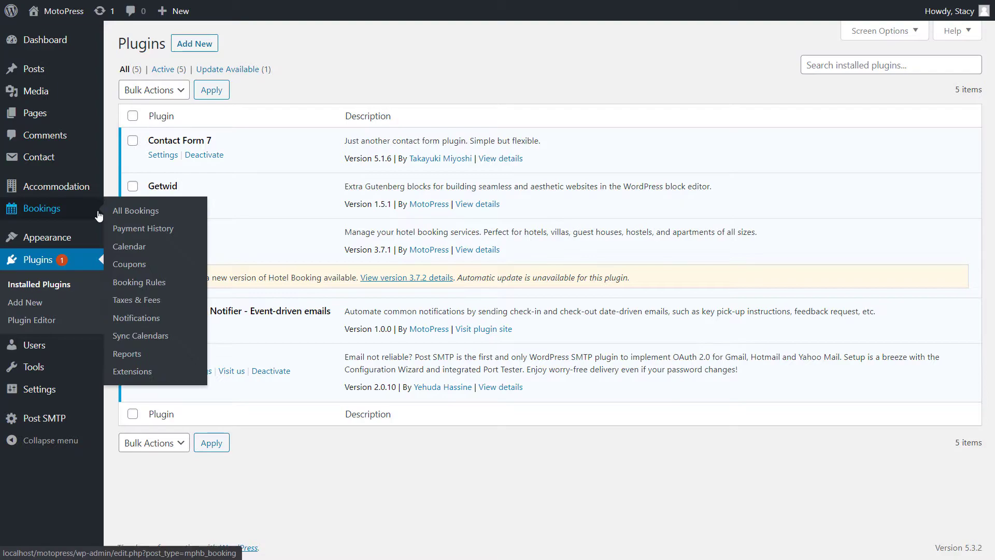
left_click(137, 318)
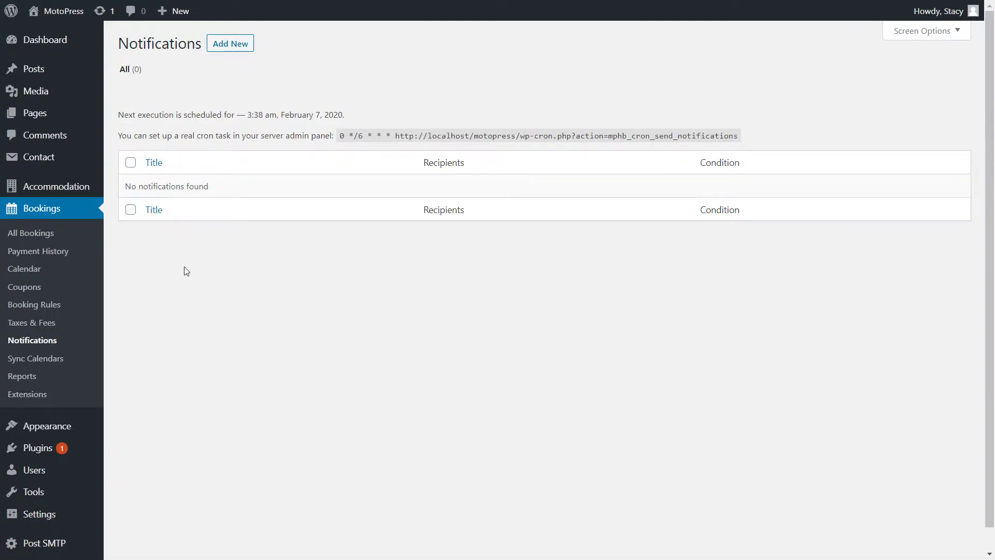
left_click(221, 47)
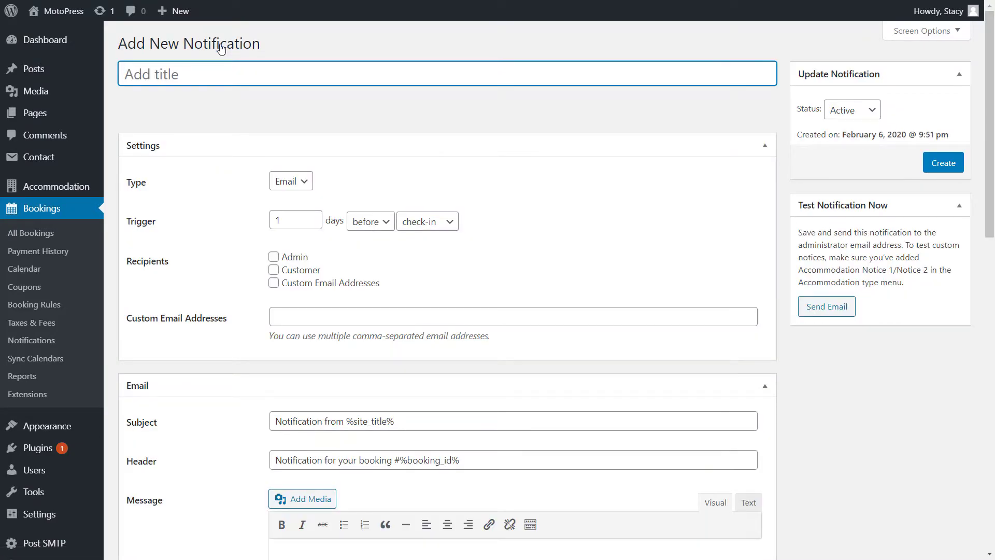
- Title the email notification 'Upgrade your room' with a trigger of 3 days before check-in
type("Upgrade your room")
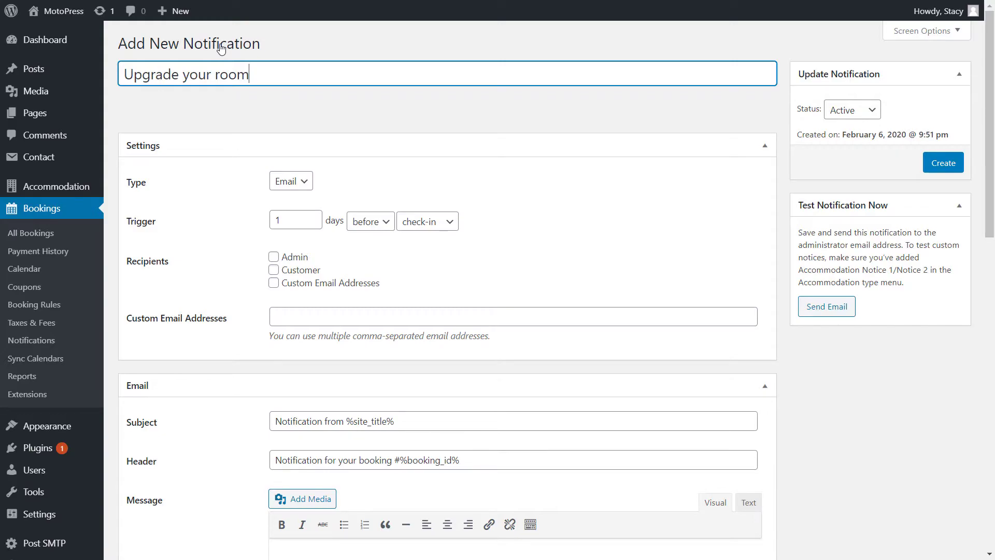
left_click(307, 179)
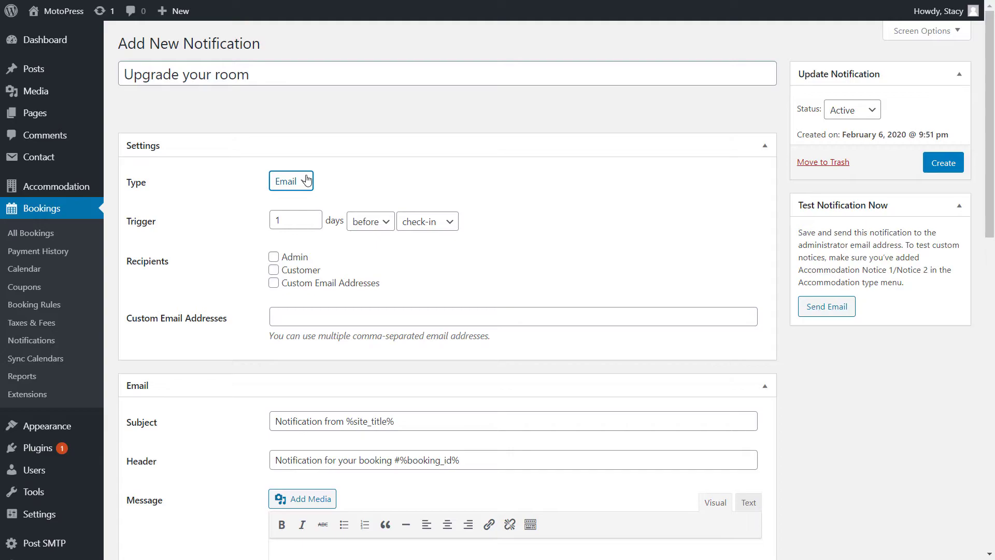
left_click(306, 218)
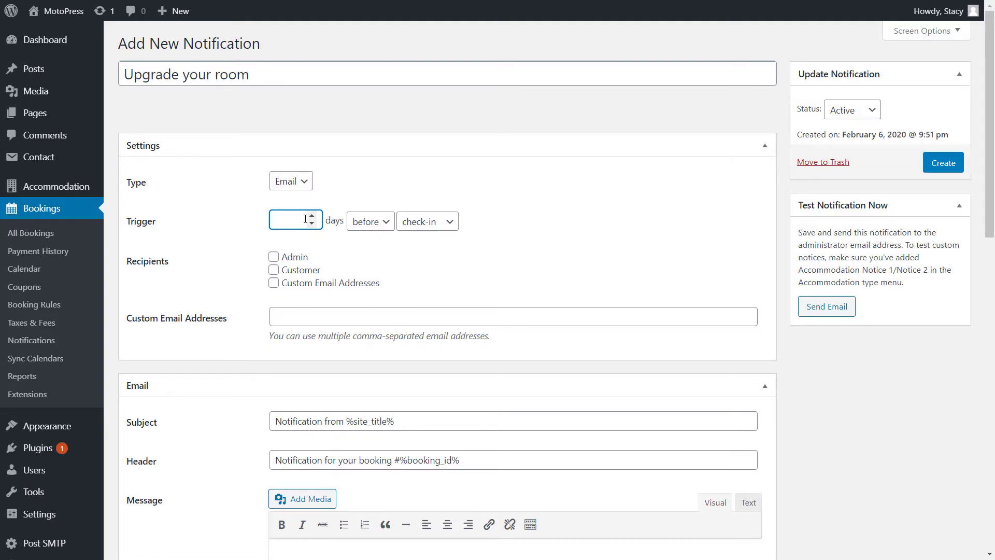
type("3")
left_click(381, 222)
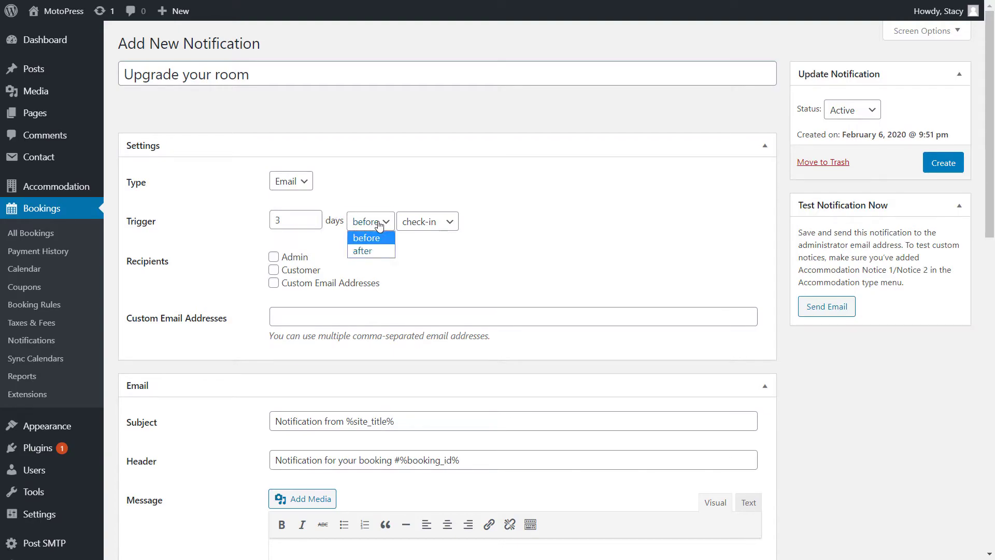
left_click(450, 222)
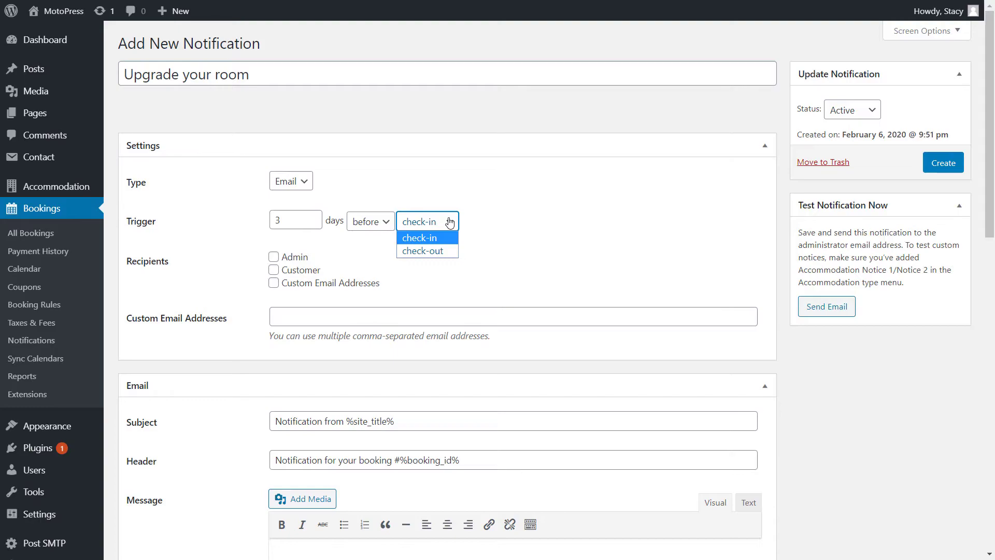
- Set recipients to Customer and Custom Email Addresses, with Admin unchecked, and enter the custom address
left_click(288, 250)
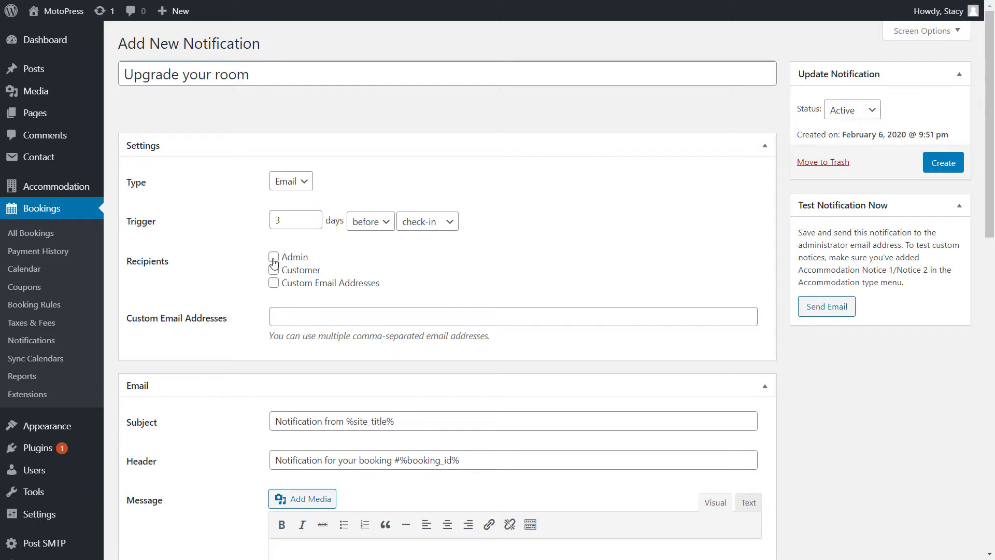
left_click(274, 258)
left_click(273, 270)
left_click(275, 285)
left_click(274, 258)
left_click(293, 316)
key("ctrl+v")
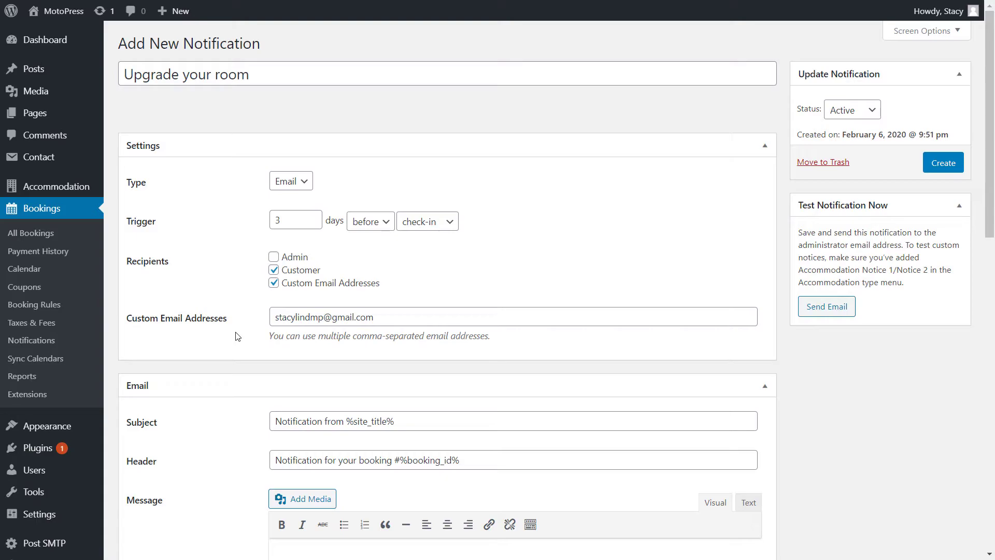
scroll(238, 336, "down", 5)
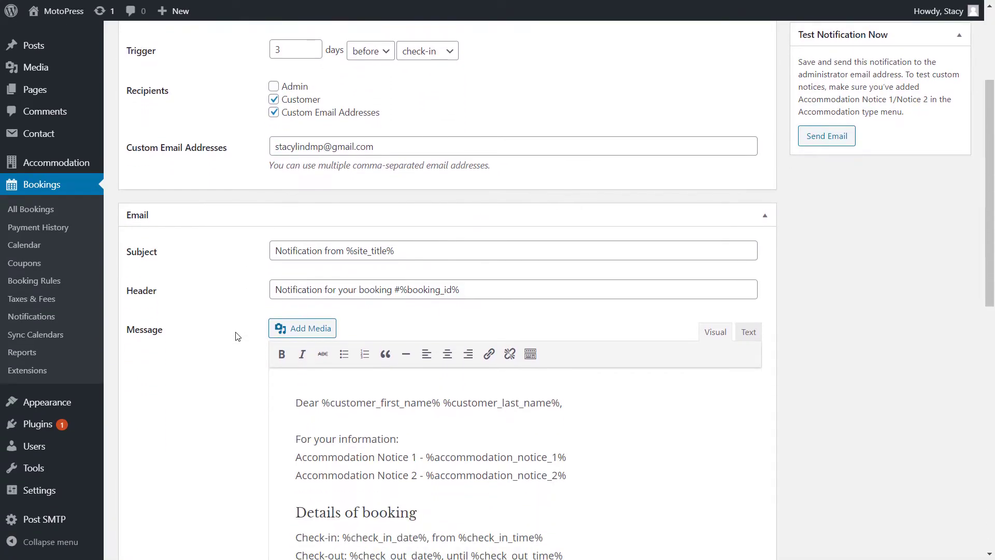
scroll(237, 337, "down", 2)
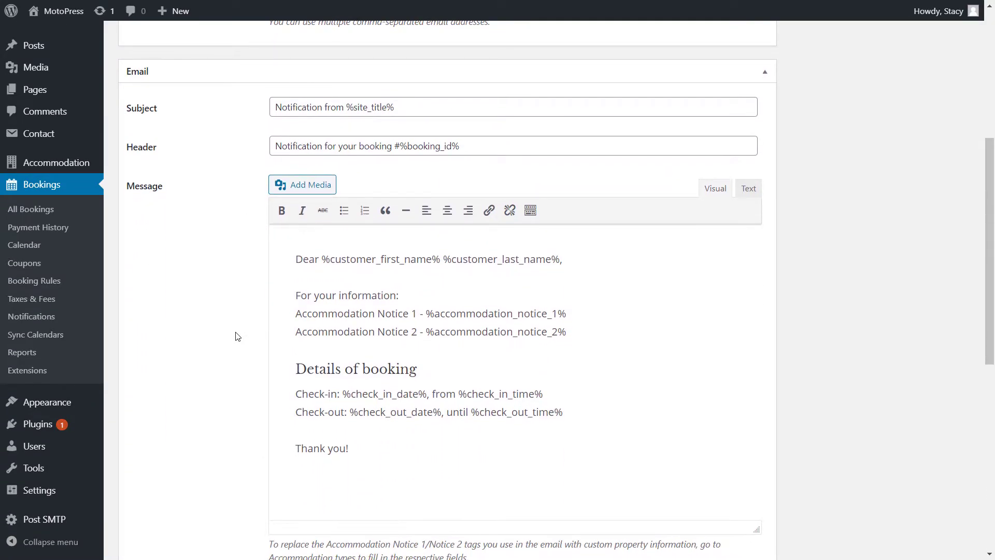
left_click(426, 112)
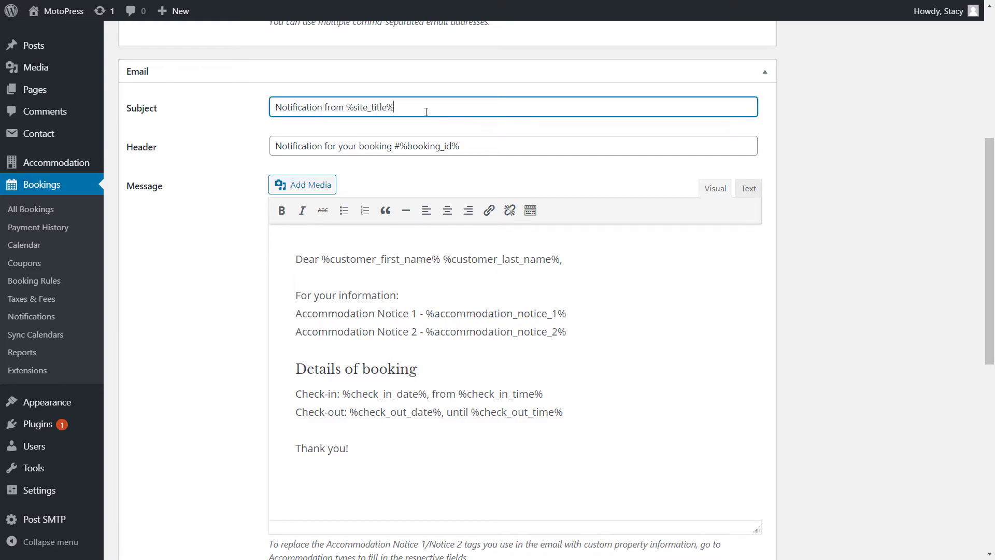
left_click(471, 145)
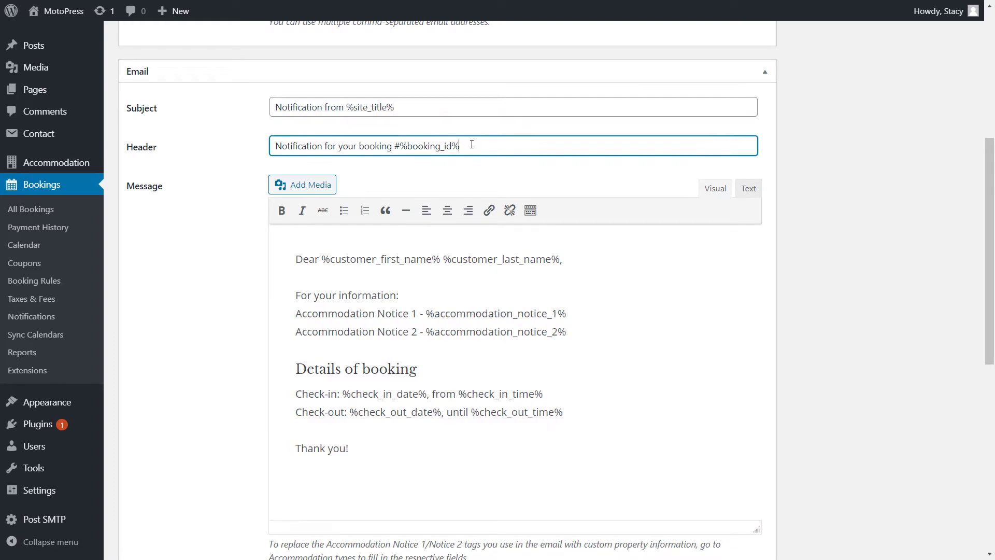
left_click(552, 273)
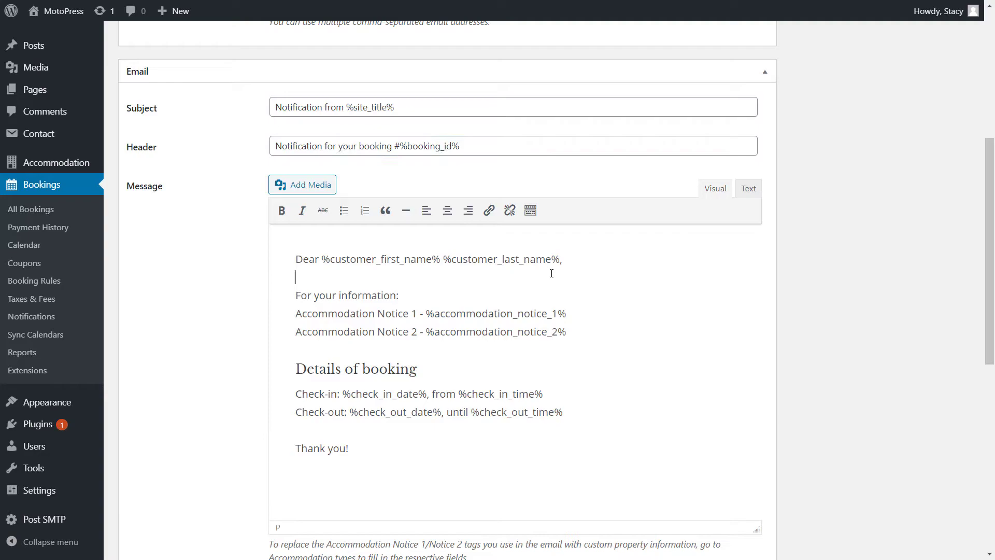
type("Hey!")
key("BackSpace")
key("BackSpace")
key("BackSpace")
left_click(574, 319)
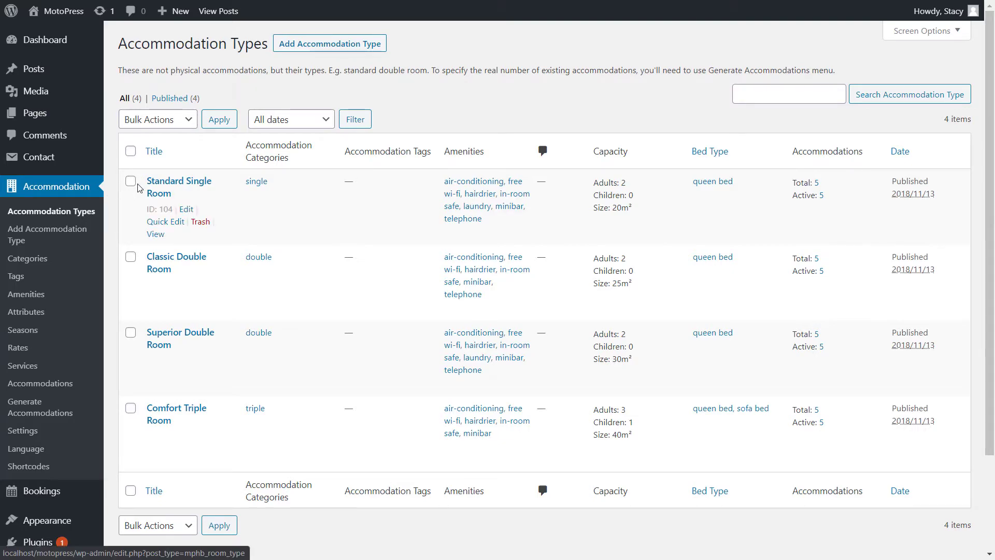
- Edit Standard Single Room and enter Notice 1 offering a Delux upgrade with balcony
left_click(169, 190)
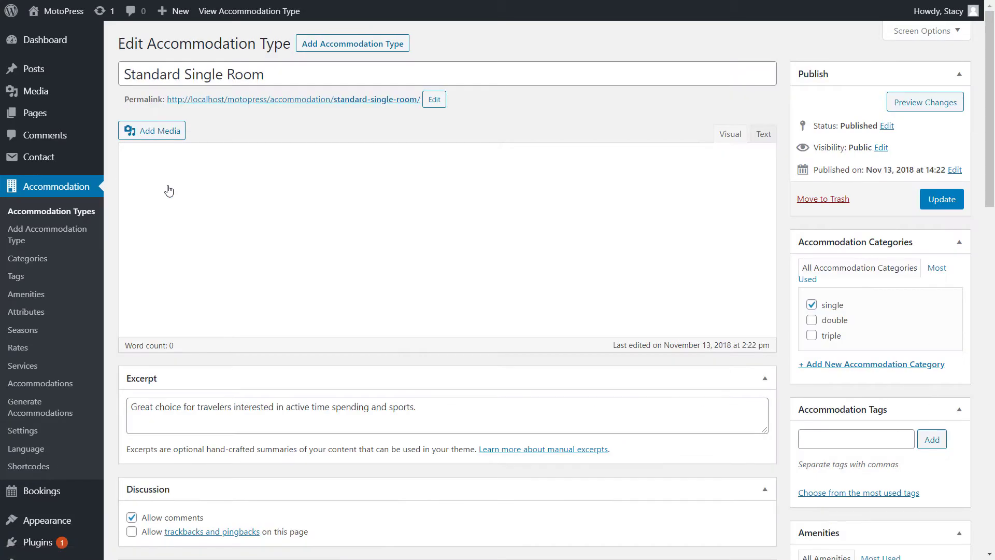
scroll(169, 189, "down", 8)
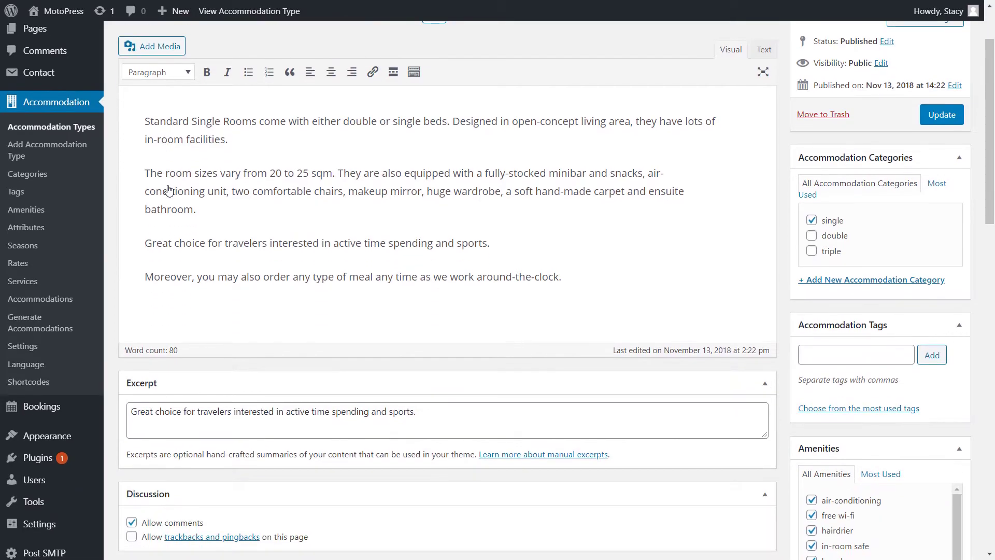
scroll(169, 190, "down", 4)
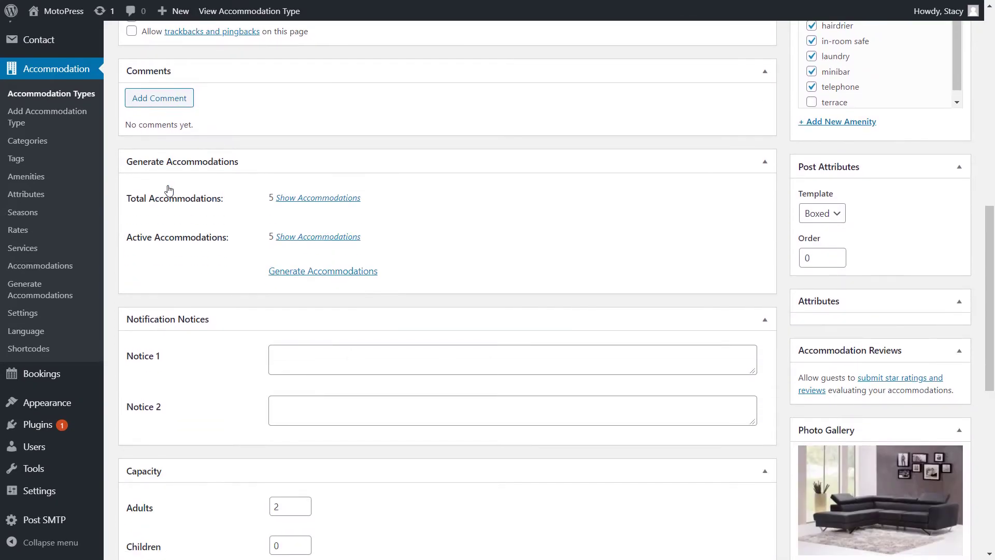
left_click(329, 309)
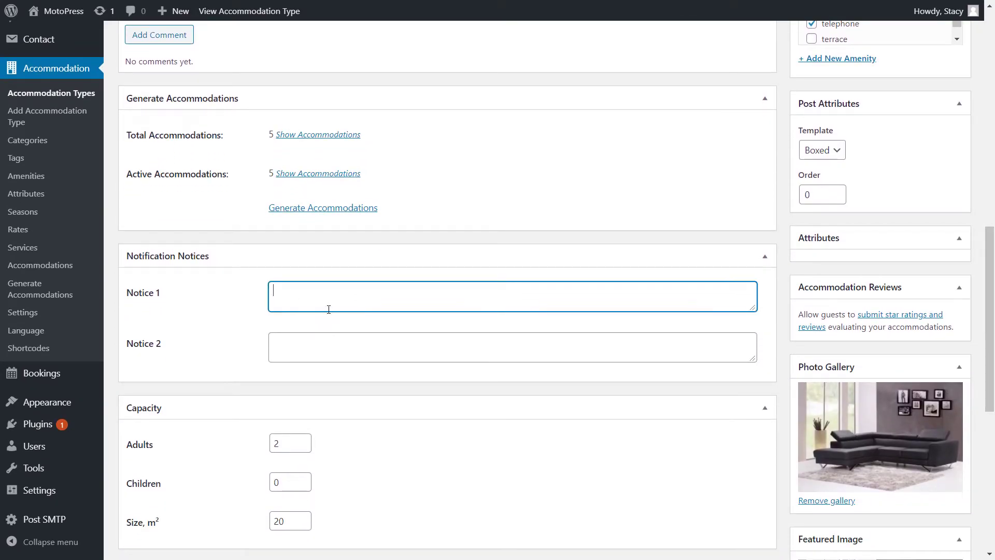
type("Upgrade this room to Delux with balcony.")
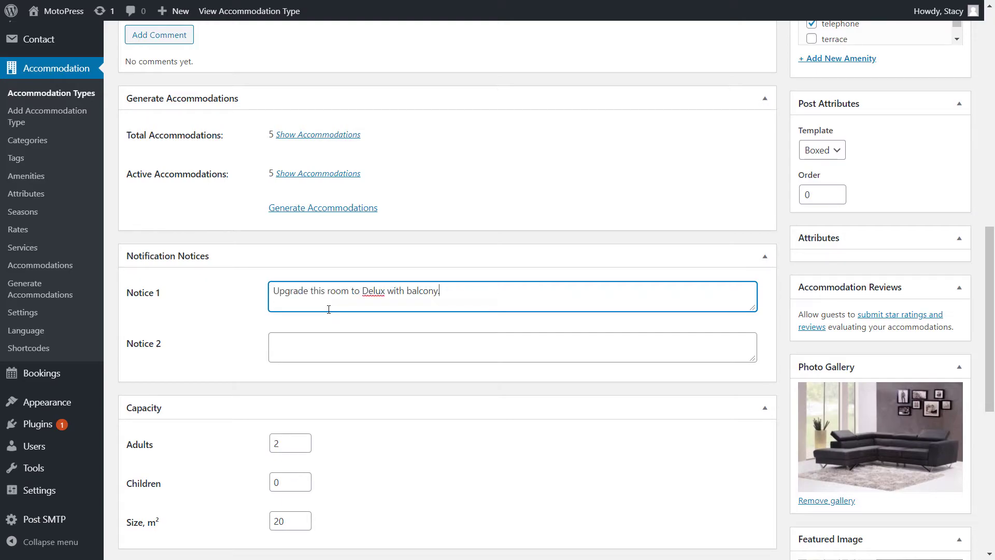
- Enter Notice 2 offering extra spa, massage and fruit basket services, then update the room
scroll(329, 309, "up", 1)
left_click(327, 341)
type("Services available for extra purchase: spa, massage, fruit basket.")
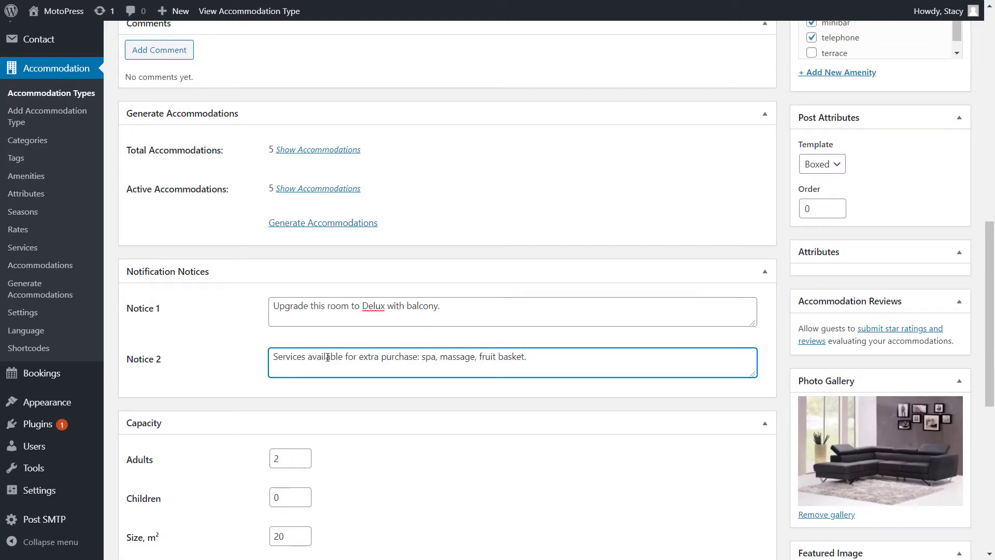
scroll(328, 358, "up", 5)
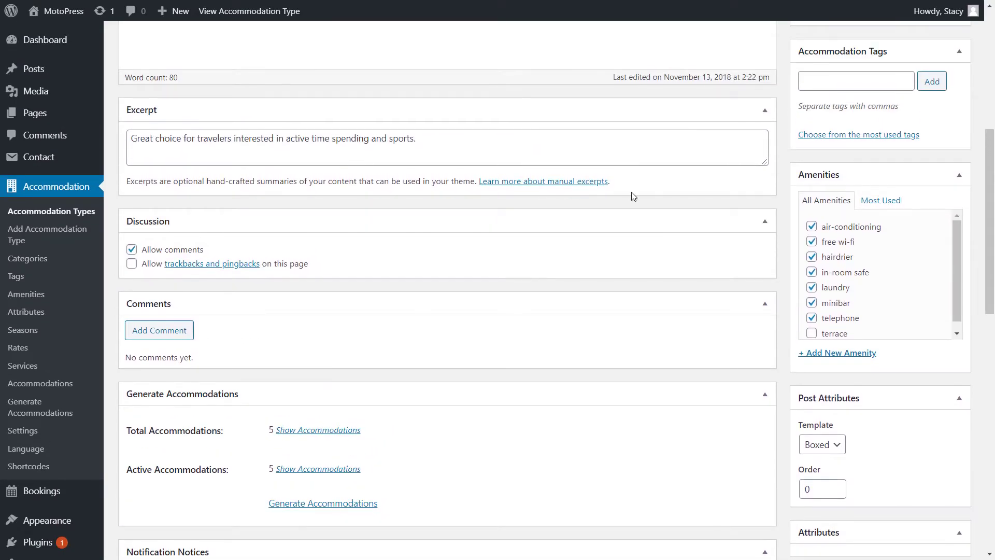
scroll(634, 193, "up", 5)
left_click(931, 96)
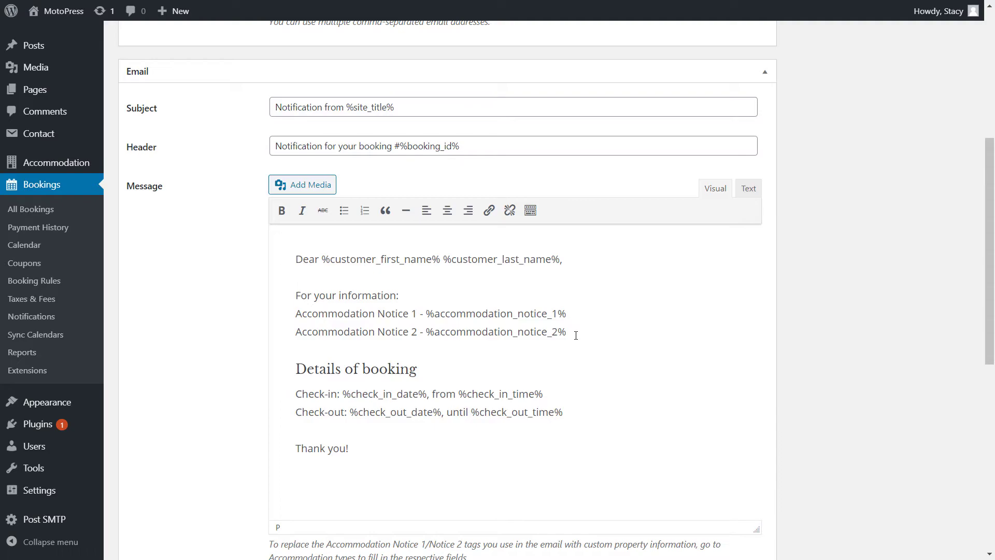
- Copy the %price_breakdown% tag and paste it on its own line above 'Thank you!' in the message
scroll(576, 335, "down", 3)
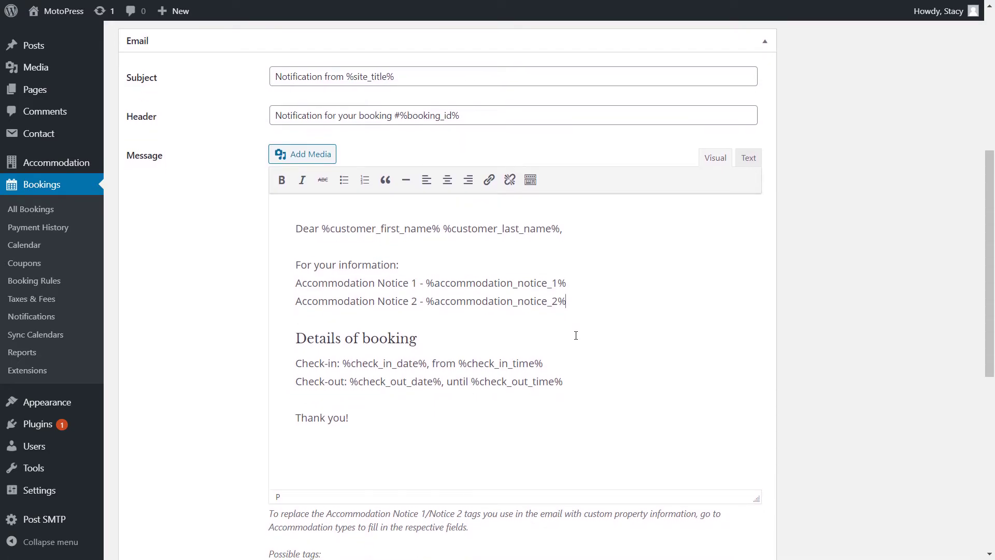
scroll(576, 335, "down", 5)
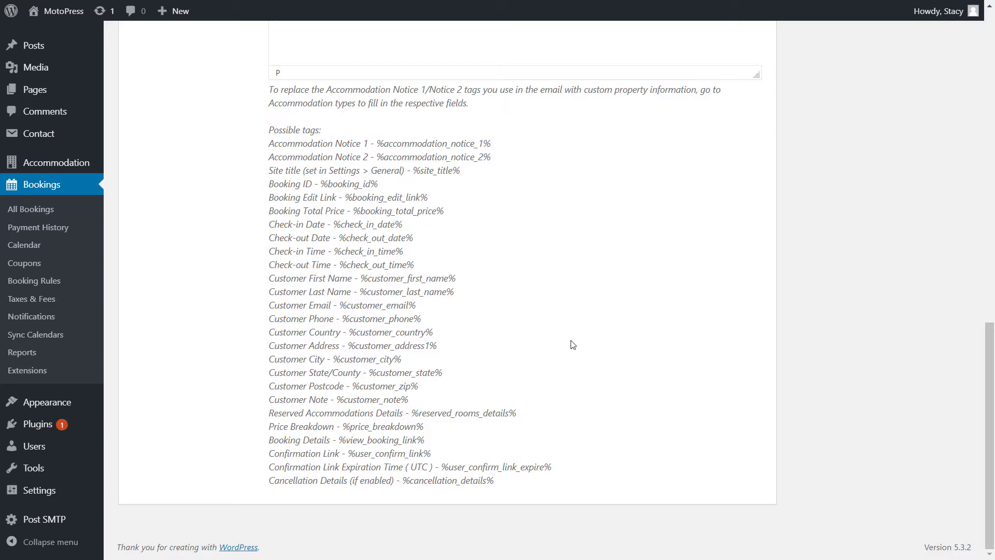
left_click_drag(423, 427, 343, 430)
key("ctrl+c")
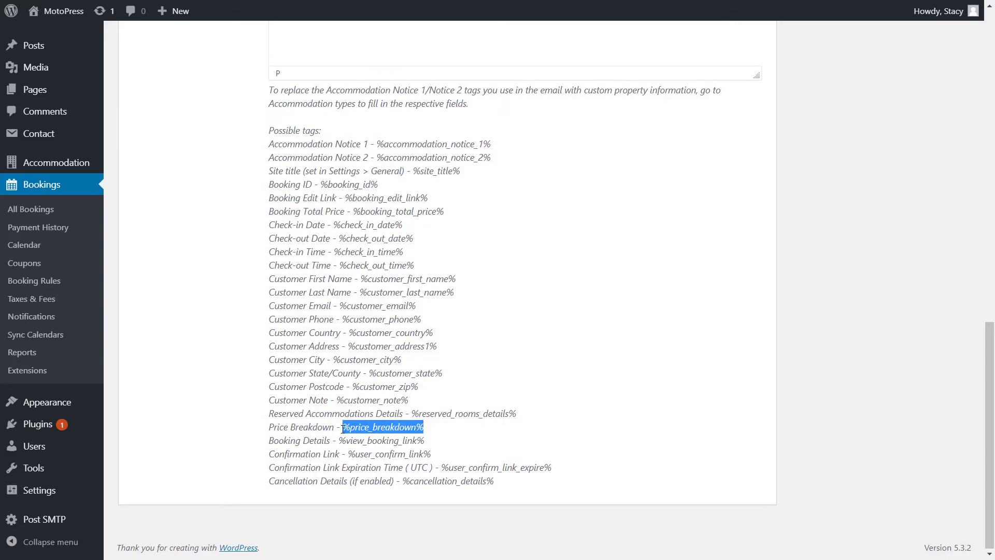
scroll(342, 428, "up", 6)
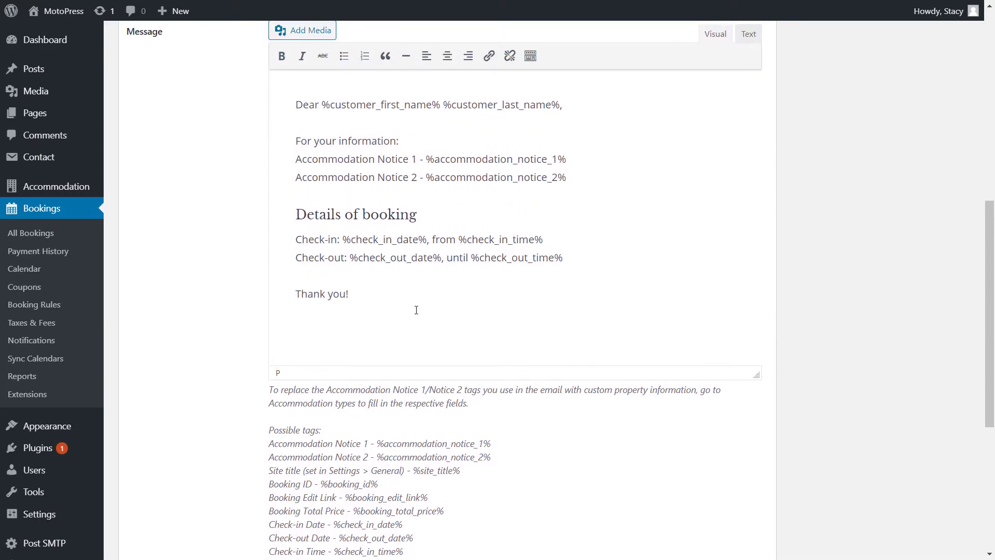
key("Return")
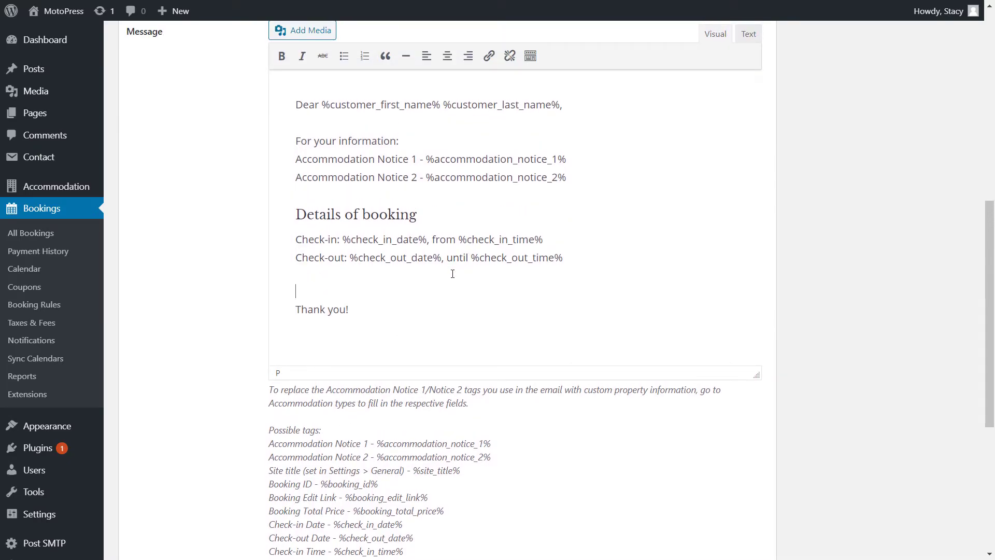
key("ctrl+v")
key("Return")
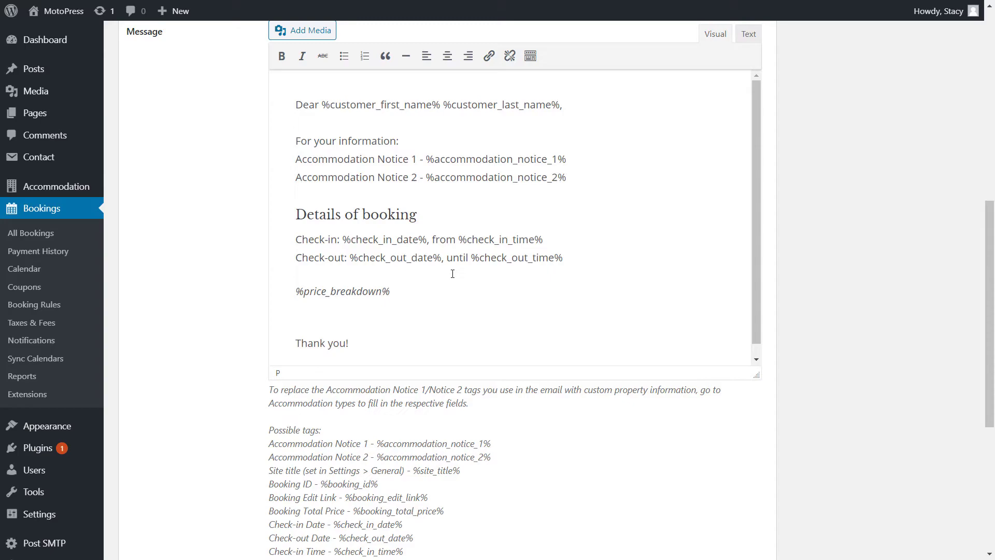
scroll(222, 301, "up", 3)
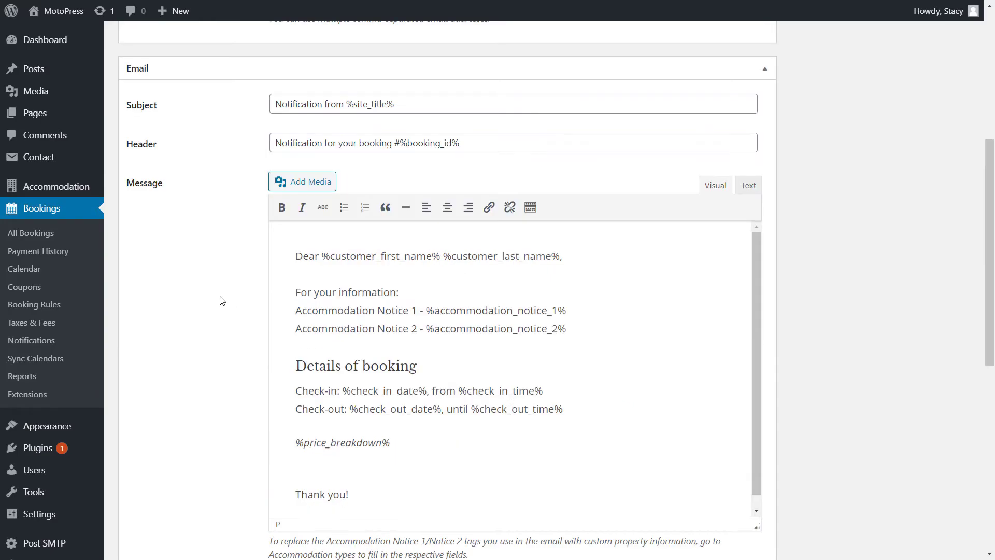
scroll(222, 301, "up", 6)
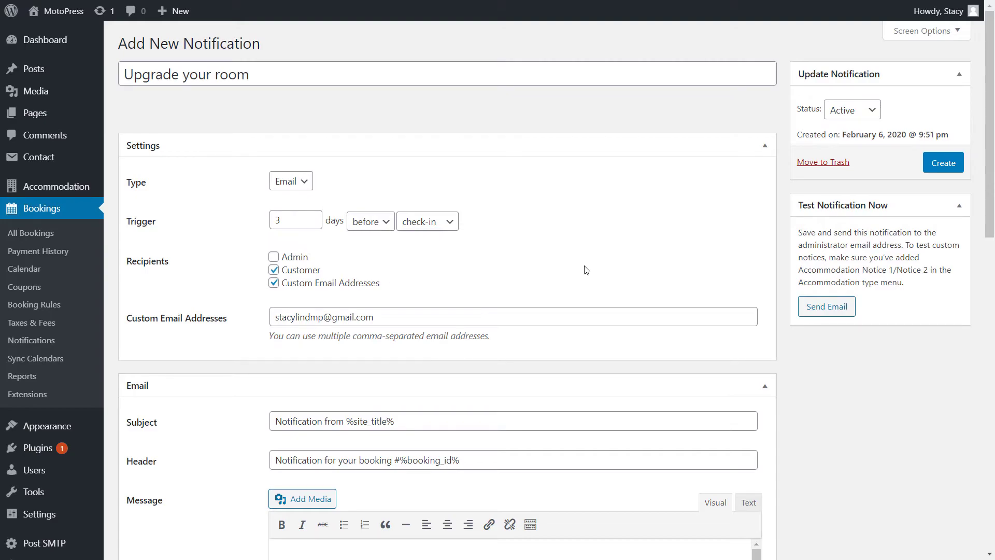
- Keep the status Active, create the notification, and send a test email of it
left_click(833, 112)
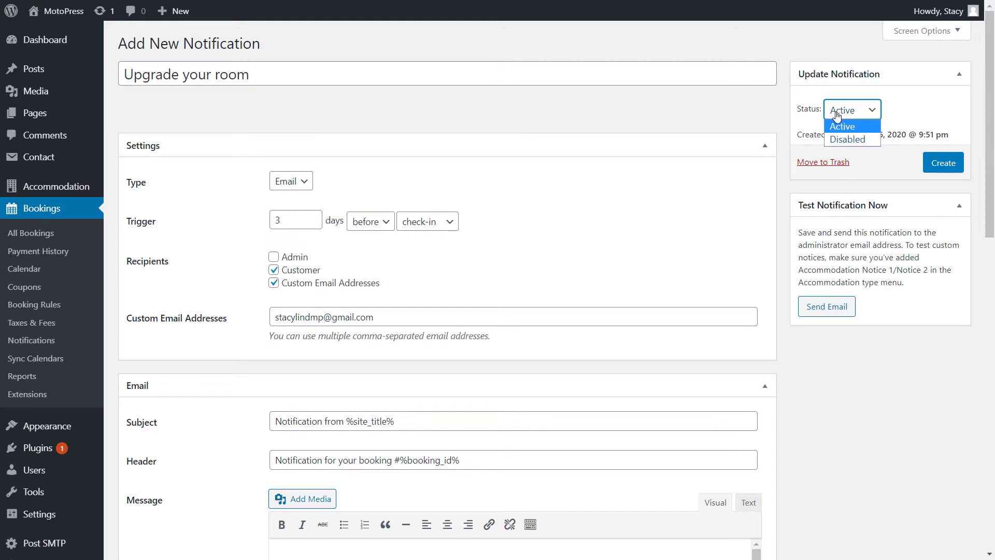
left_click(782, 155)
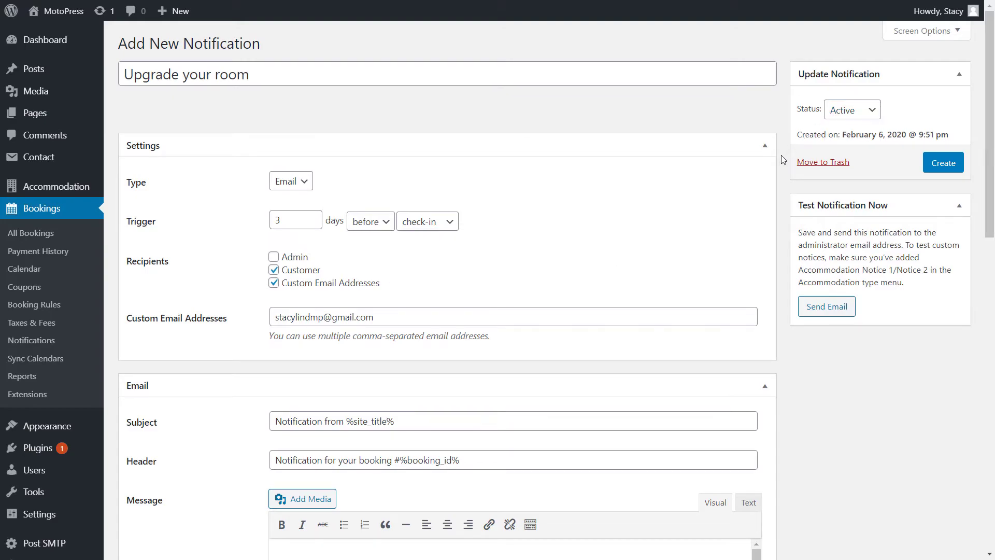
left_click(932, 165)
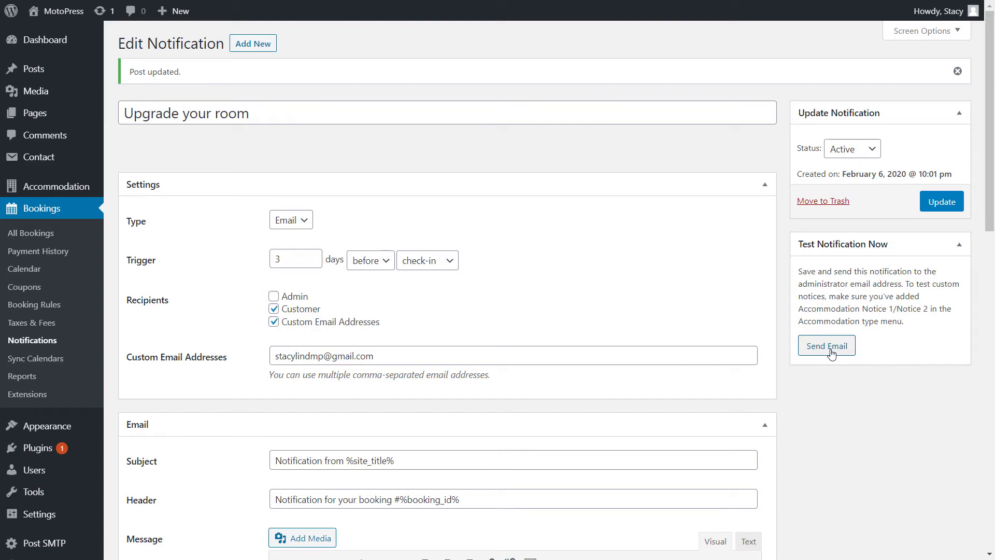
left_click(831, 353)
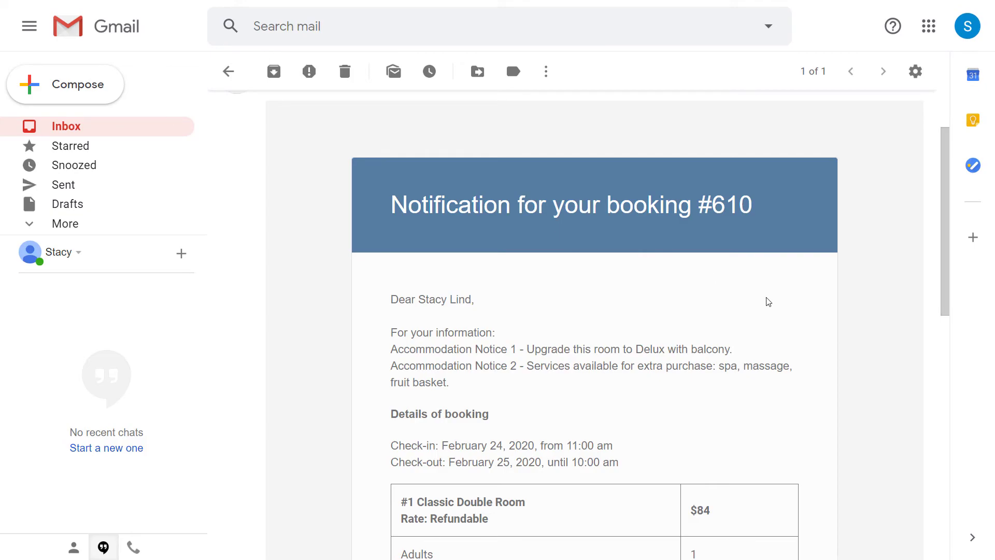
- Scroll through the Gmail test email past both notices to the $84 Total row
scroll(769, 302, "down", 1)
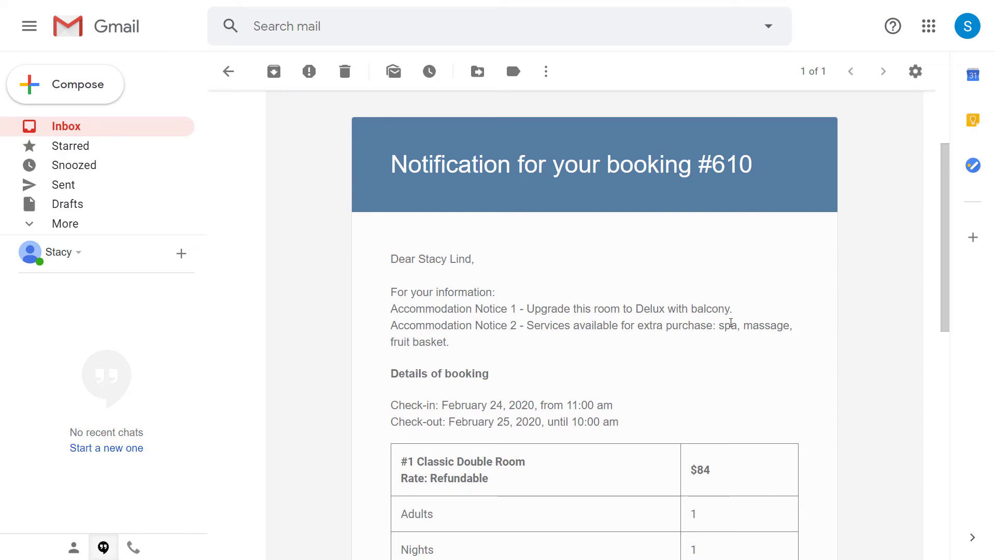
scroll(740, 344, "down", 2)
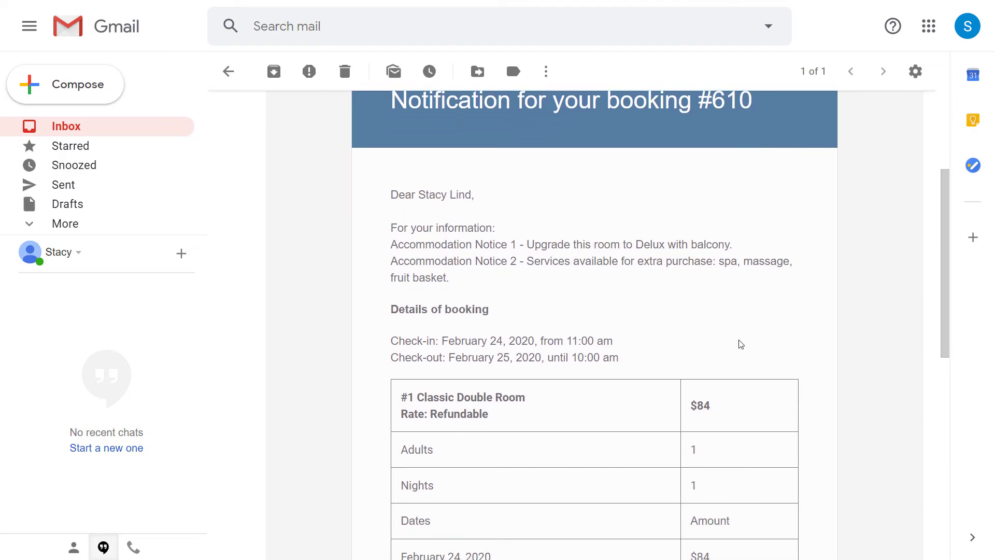
scroll(740, 344, "down", 3)
scroll(741, 344, "down", 2)
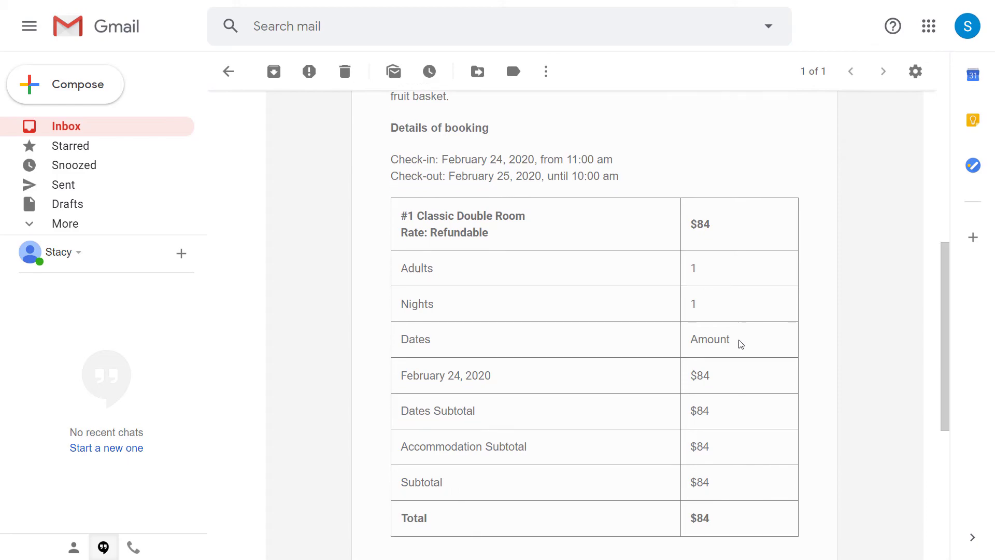
scroll(741, 344, "down", 3)
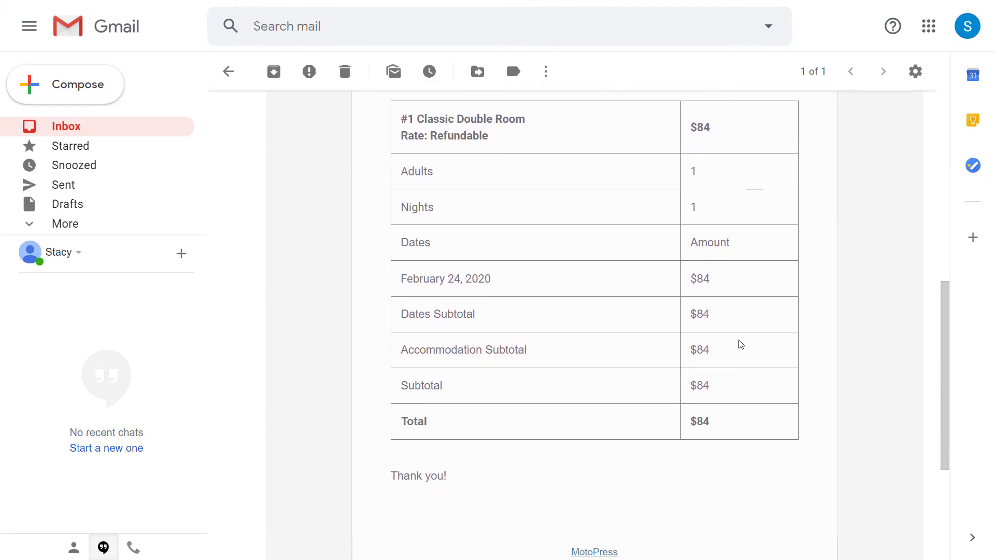
scroll(740, 344, "down", 1)
scroll(741, 344, "down", 1)
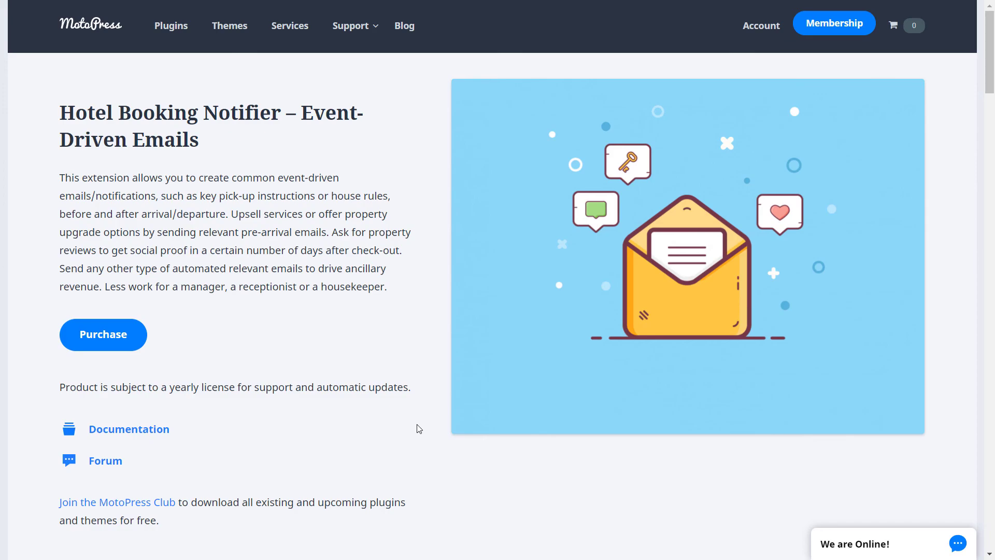
scroll(418, 428, "down", 1)
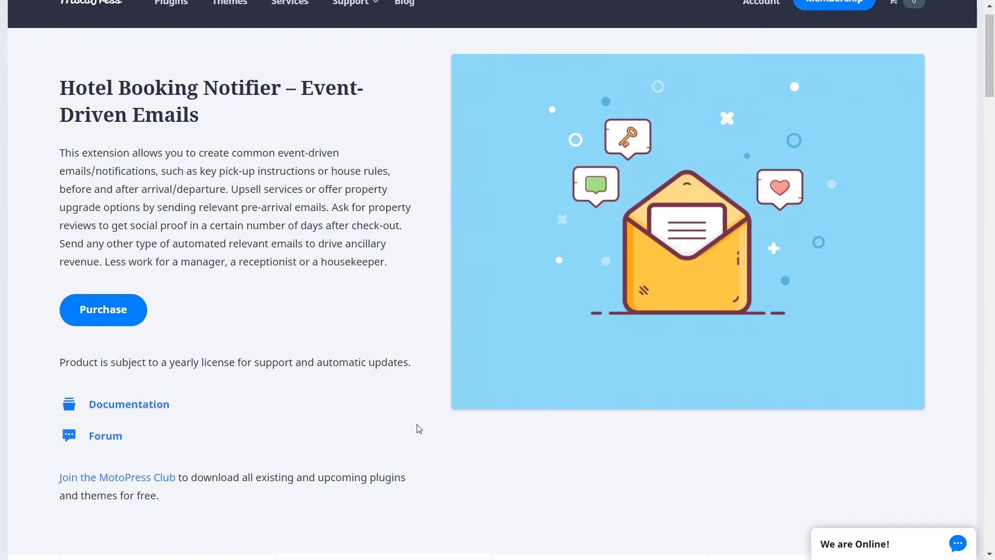
scroll(419, 428, "down", 1)
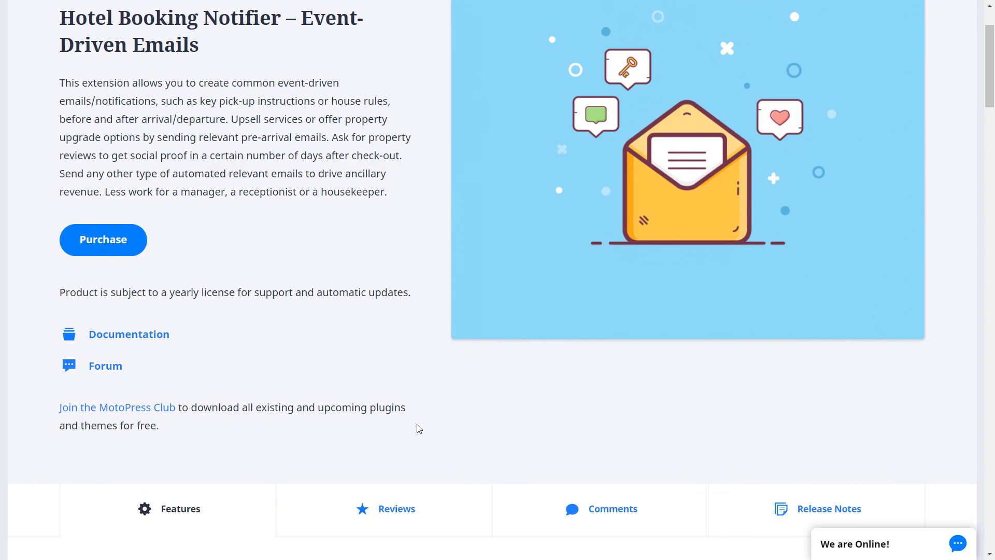
scroll(419, 428, "down", 1)
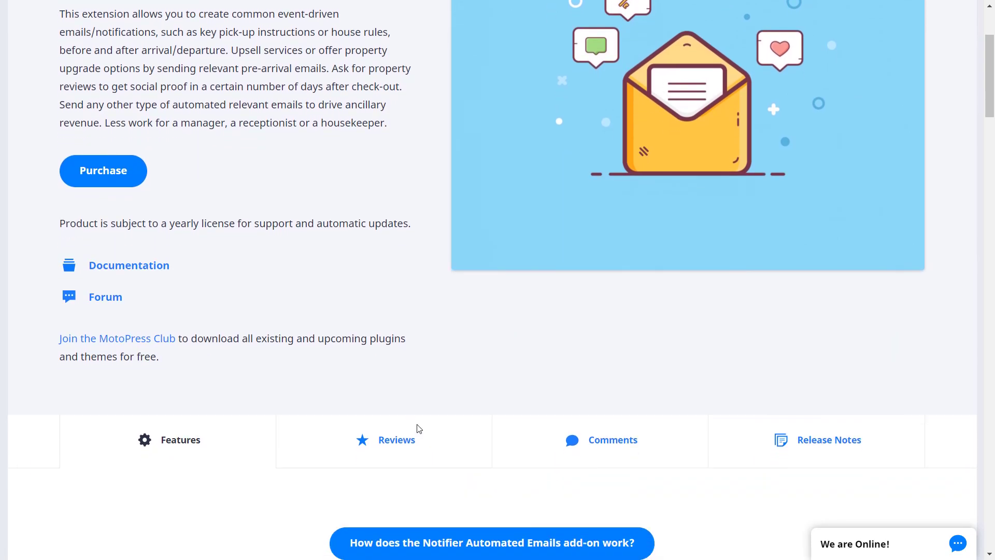
scroll(419, 429, "down", 1)
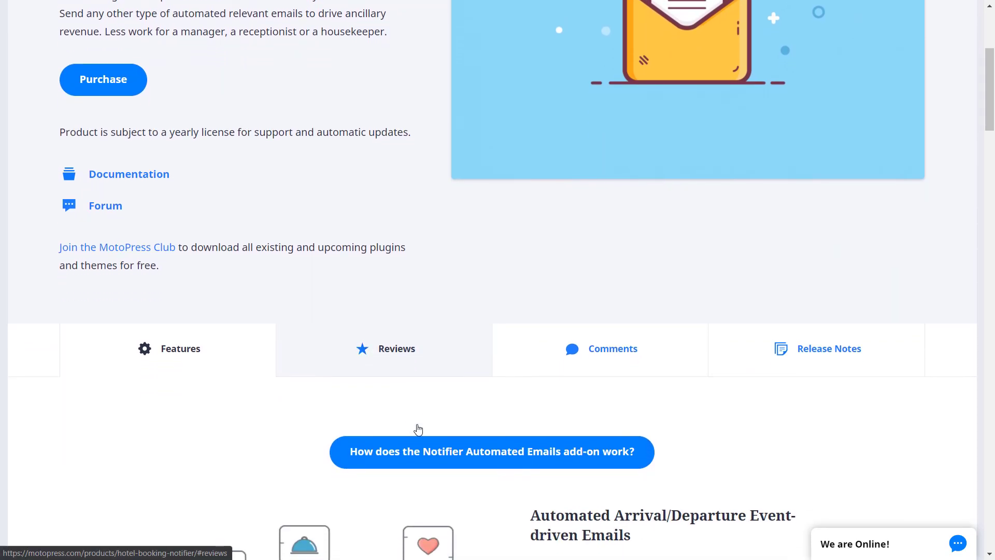
scroll(419, 428, "down", 1)
scroll(418, 428, "down", 1)
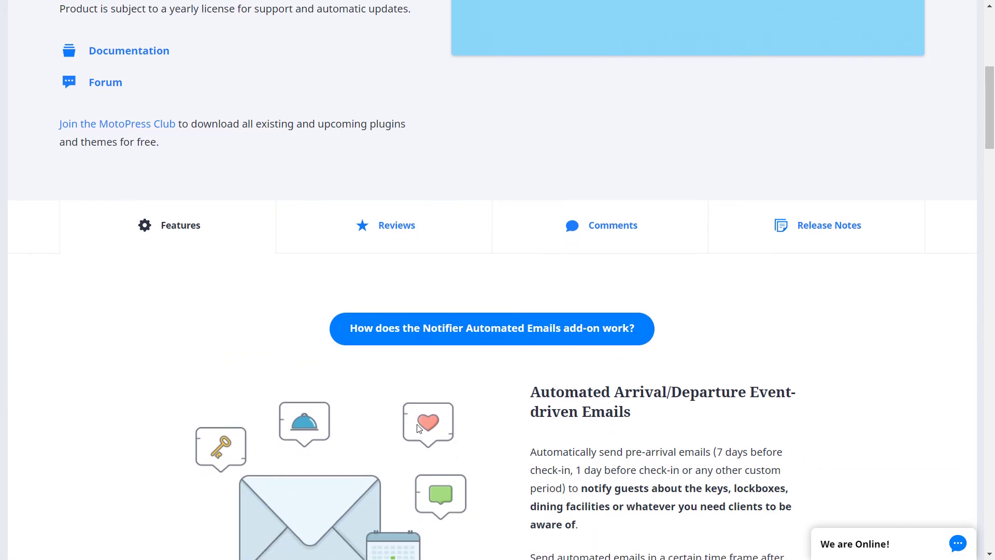
scroll(419, 428, "down", 1)
scroll(418, 428, "down", 2)
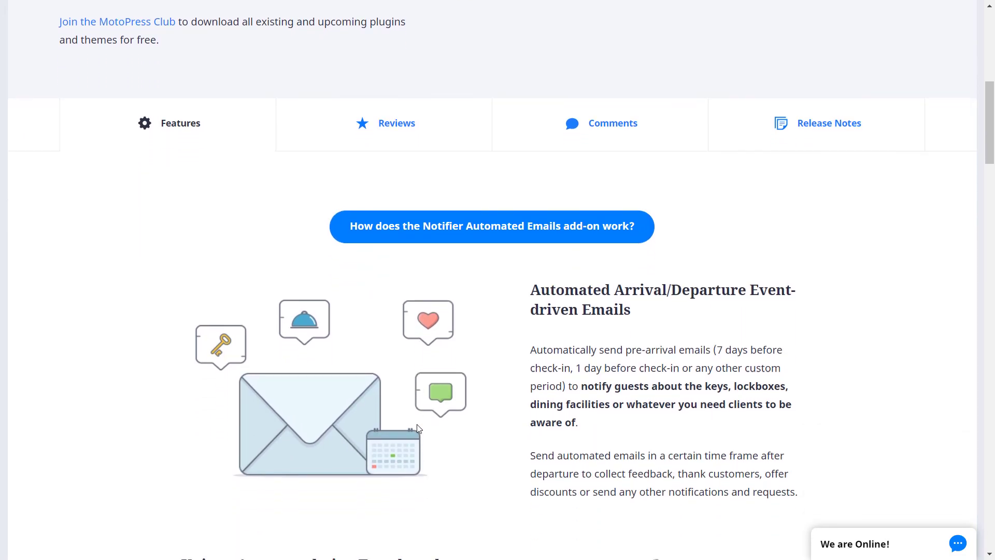
scroll(418, 428, "down", 4)
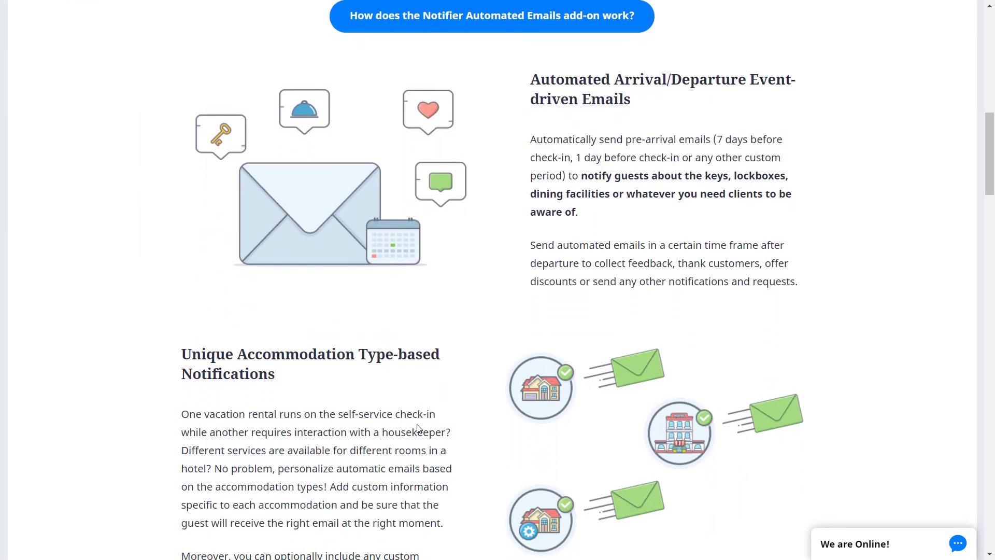
scroll(418, 429, "down", 2)
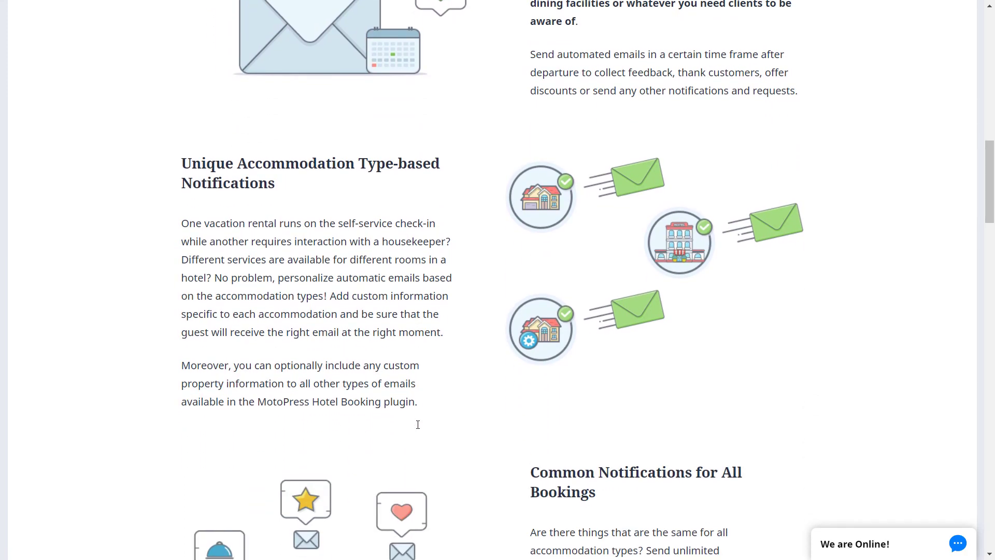